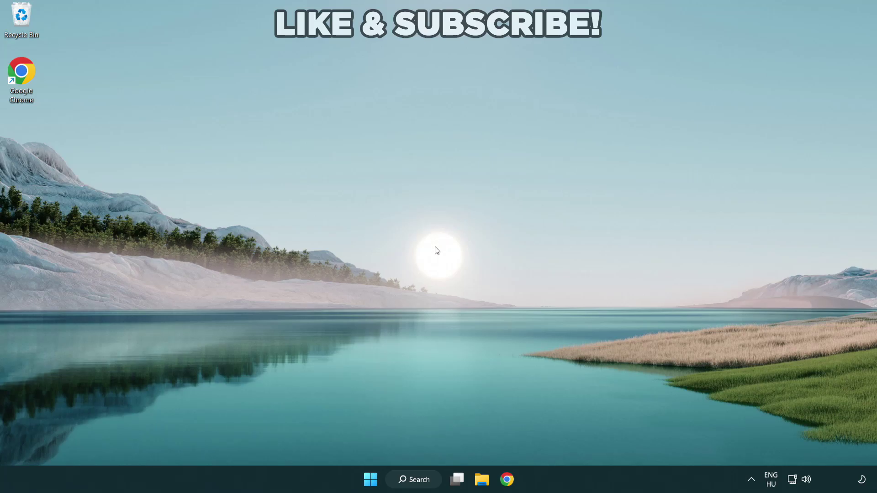
Step: Search Windows for 'device manager' and open Device Manager from the results
{"action": "left_click", "coordinate": [419, 483]}
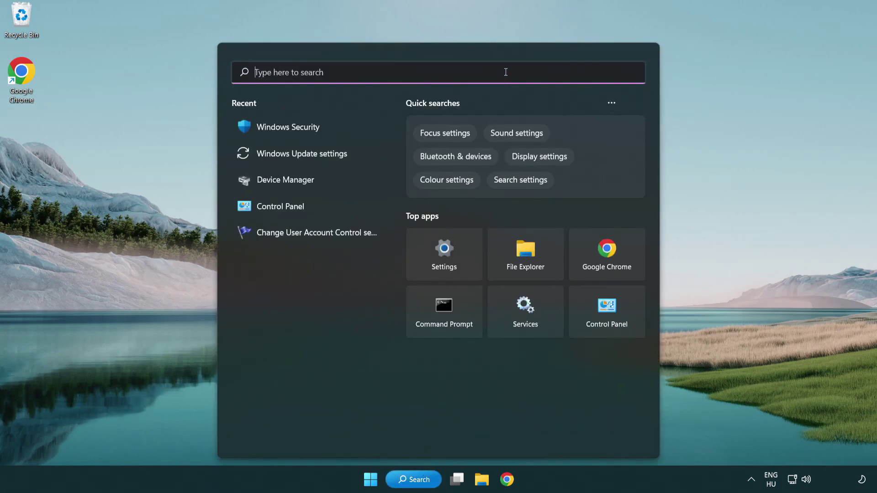
{"action": "type", "text": "devic"}
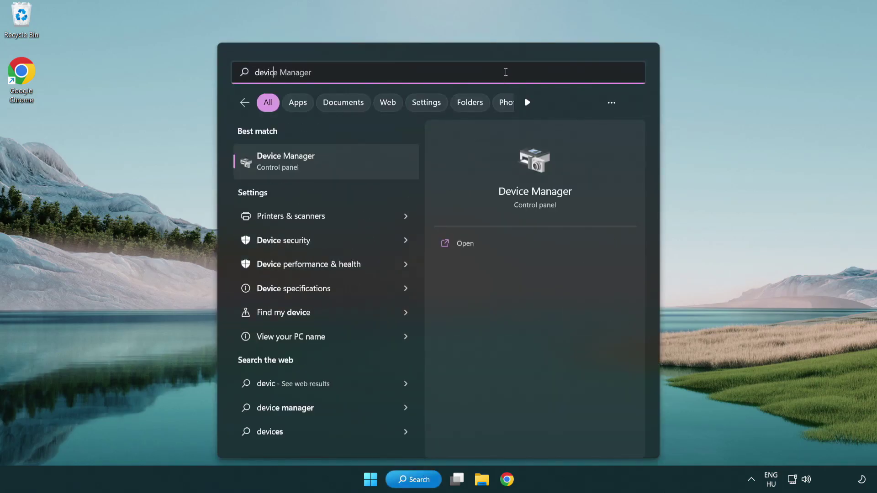
{"action": "type", "text": "e manager"}
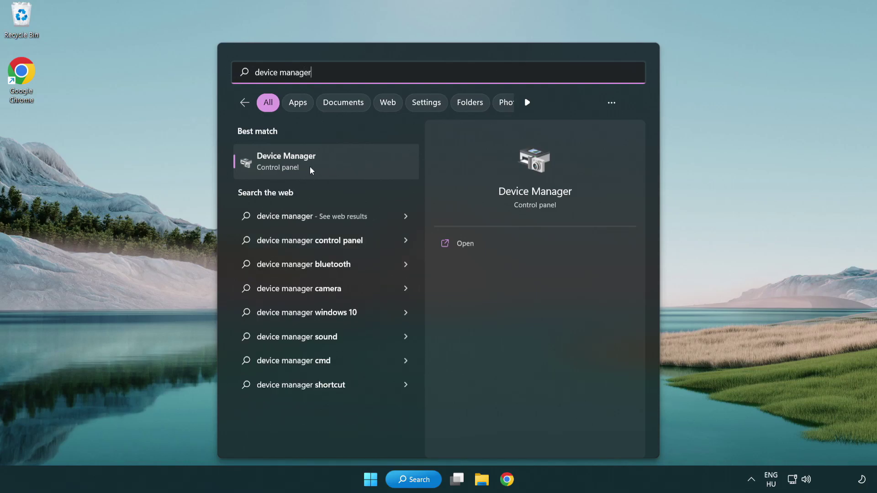
{"action": "left_click", "coordinate": [350, 168]}
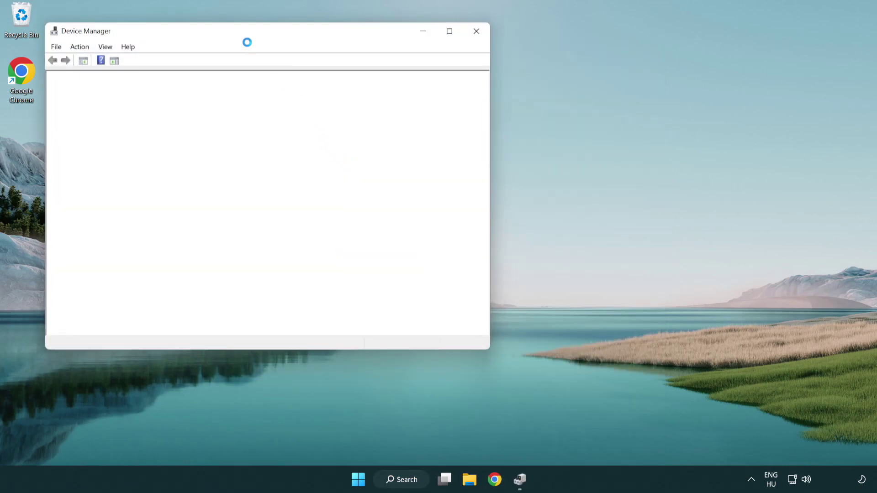
Step: Center the window, expand Display adapters, and bring up the VMware SVGA 3D adapter's context menu
{"action": "left_click_drag", "start_coordinate": [238, 35], "coordinate": [385, 89]}
{"action": "left_click", "coordinate": [216, 182]}
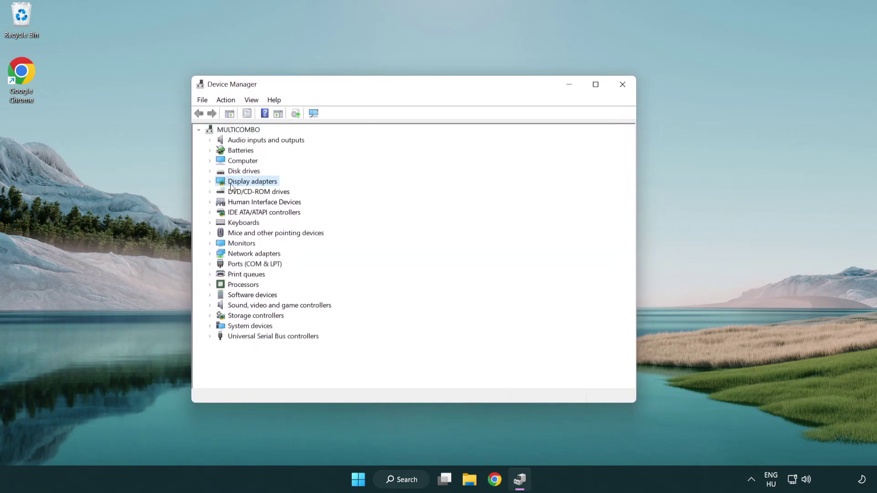
{"action": "double_click", "coordinate": [227, 185]}
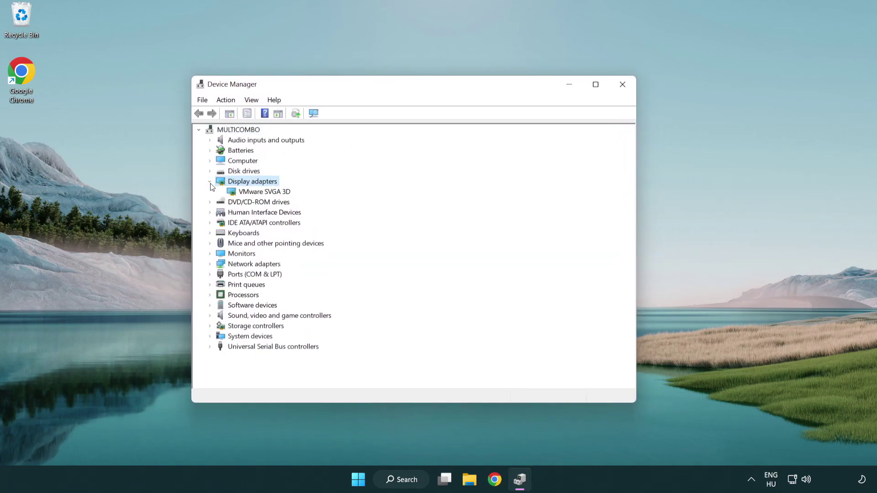
{"action": "left_click", "coordinate": [244, 194]}
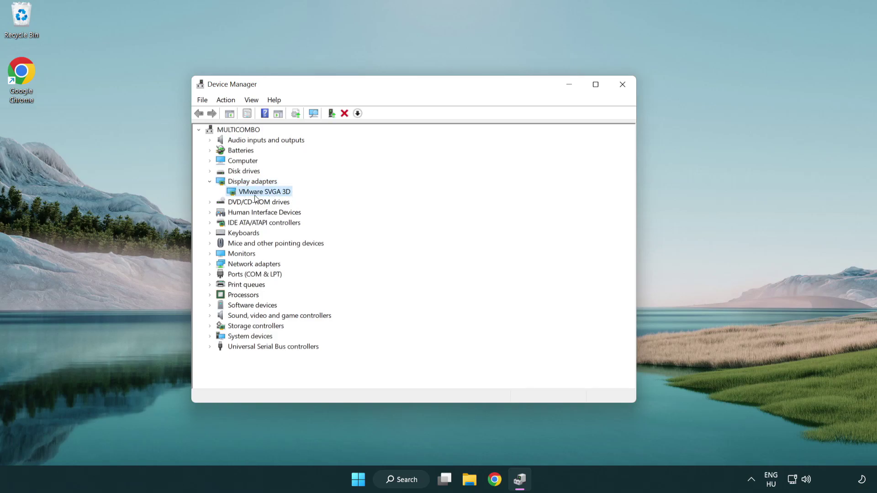
{"action": "right_click", "coordinate": [260, 193]}
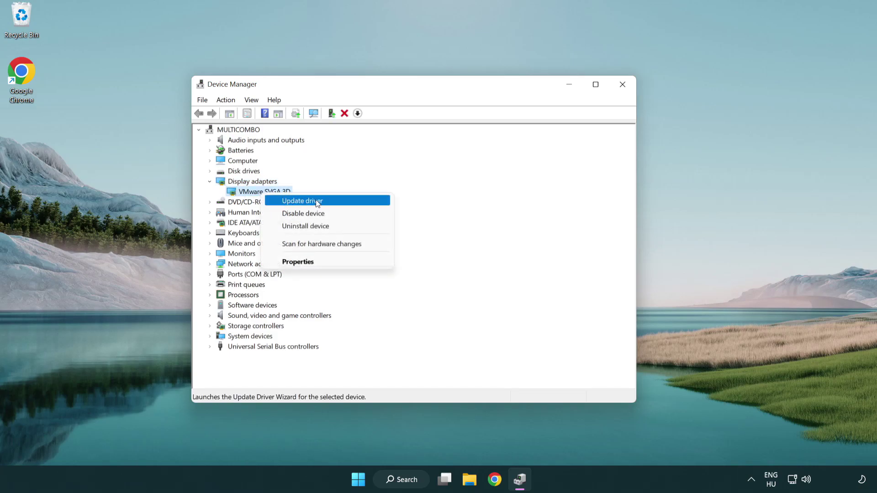
Step: Search automatically for a VMware SVGA 3D driver update, which finds the best driver installed
{"action": "left_click", "coordinate": [346, 202]}
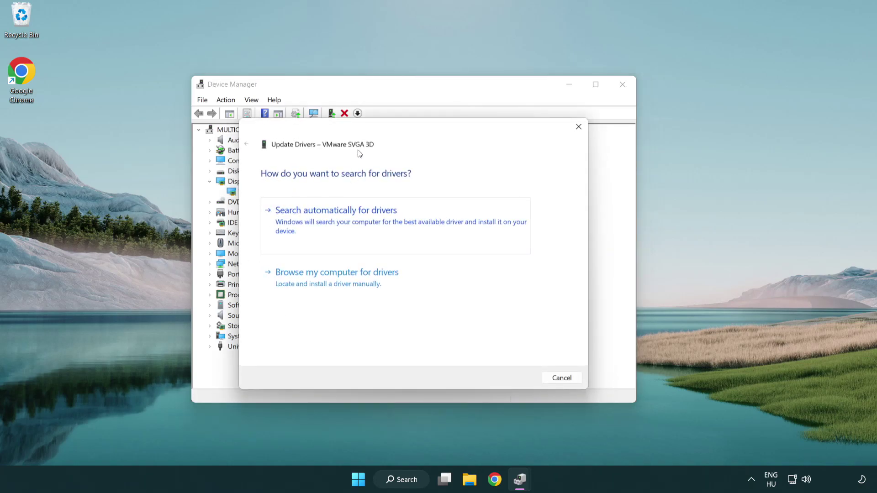
{"action": "left_click_drag", "start_coordinate": [368, 133], "coordinate": [386, 128]}
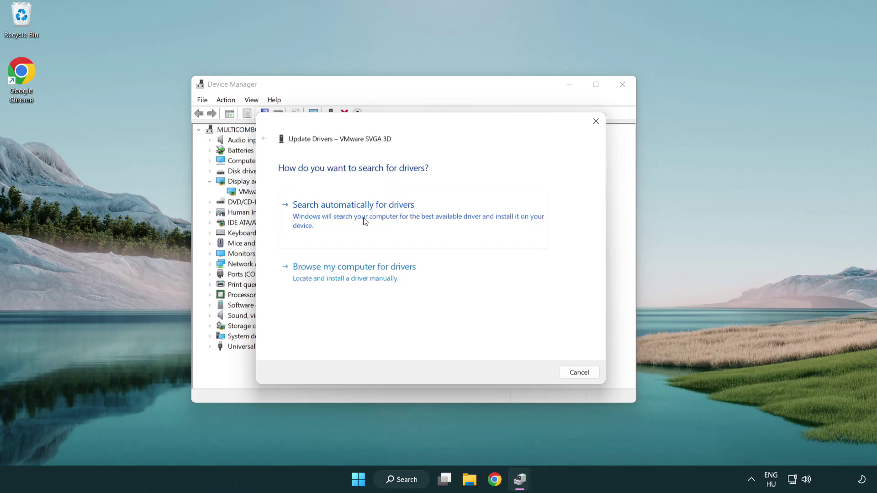
{"action": "left_click", "coordinate": [385, 214]}
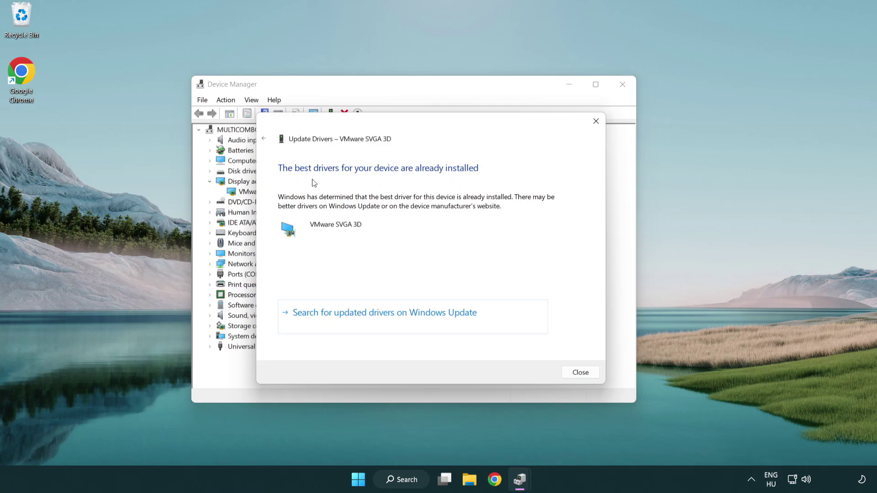
{"action": "left_click", "coordinate": [582, 378]}
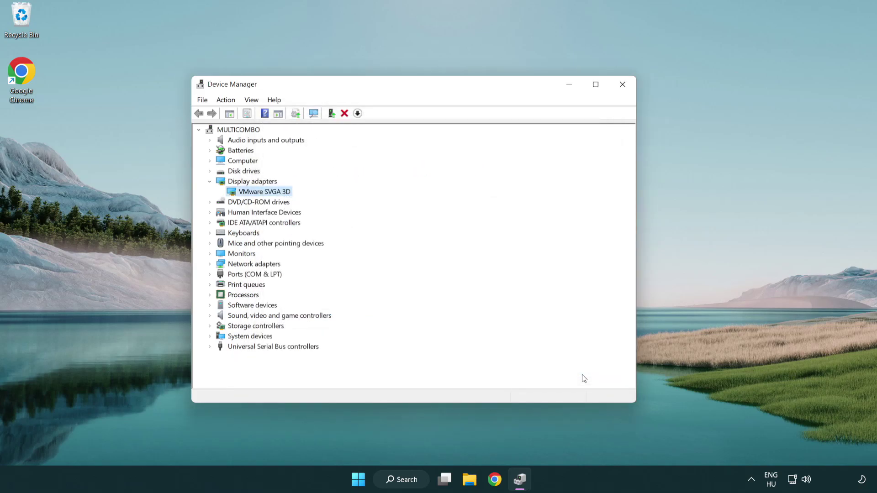
Step: Close Device Manager and open Windows Update settings by searching 'update'
{"action": "left_click", "coordinate": [623, 85]}
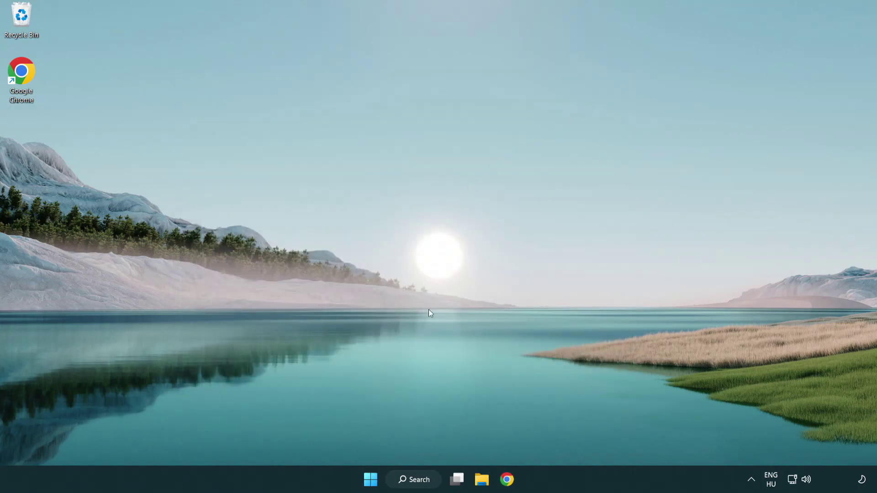
{"action": "left_click", "coordinate": [423, 481]}
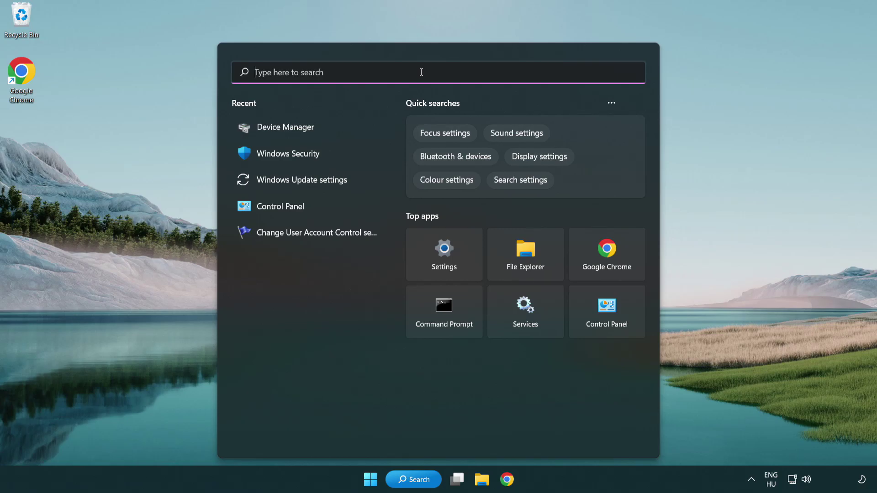
{"action": "type", "text": "update"}
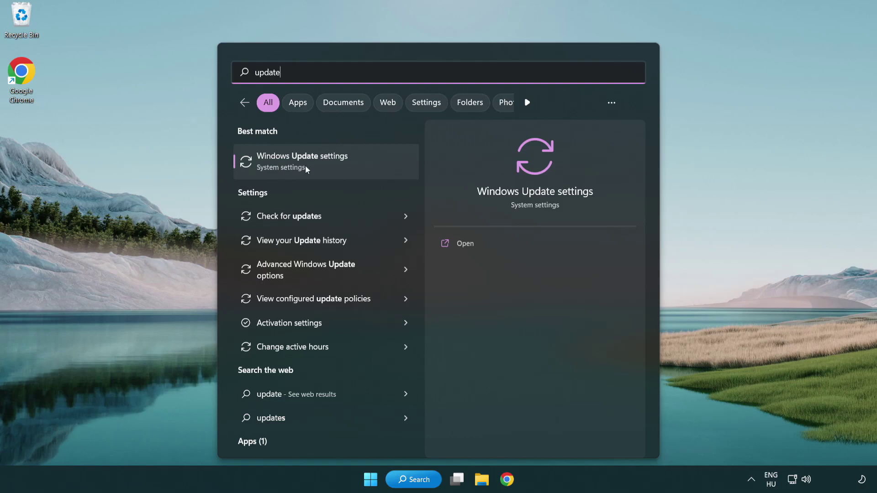
{"action": "left_click", "coordinate": [343, 169]}
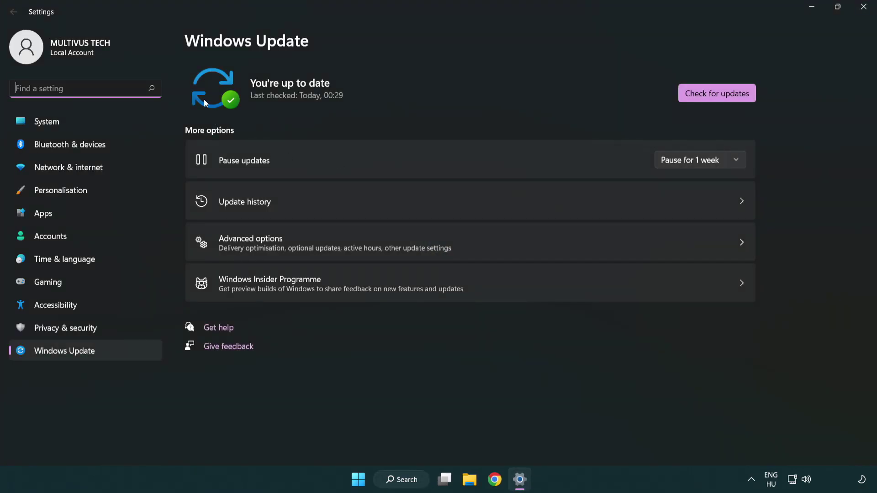
Step: Run a fresh update check, up to date at 00:42, then close Settings
{"action": "left_click", "coordinate": [736, 97]}
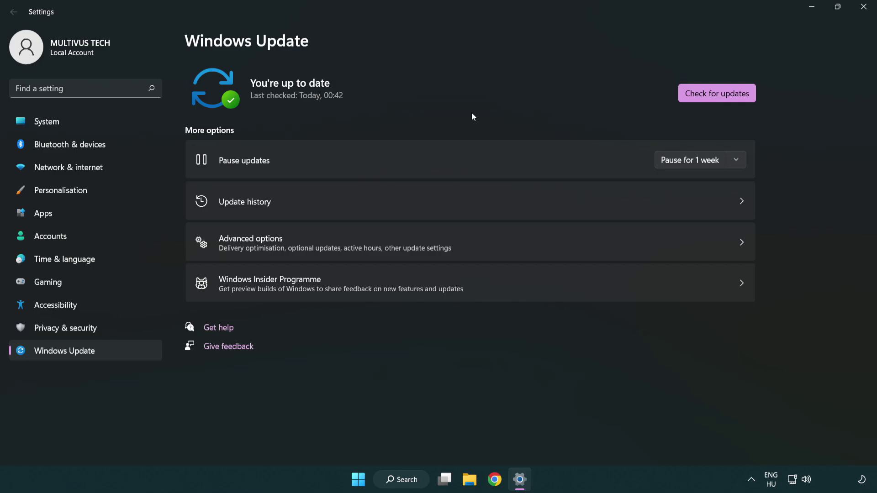
{"action": "left_click", "coordinate": [863, 8]}
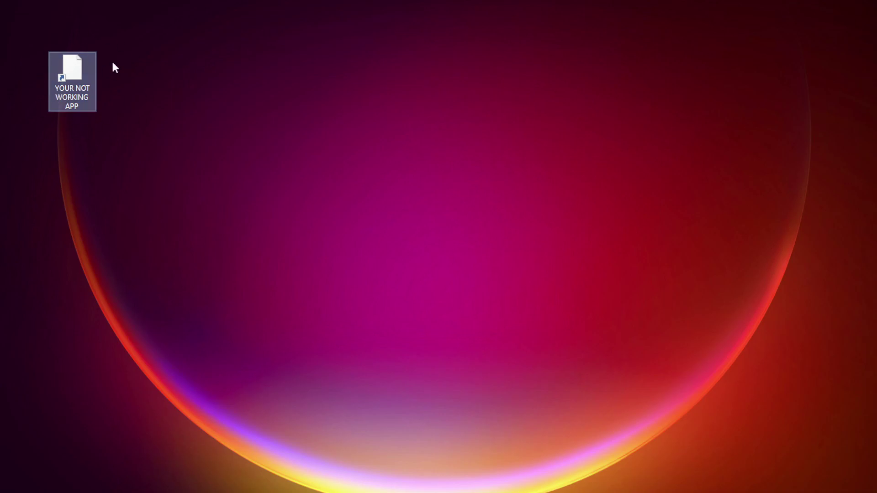
Step: Open Properties for the YOUR NOT WORKING APP desktop shortcut and center the dialog
{"action": "right_click", "coordinate": [71, 64]}
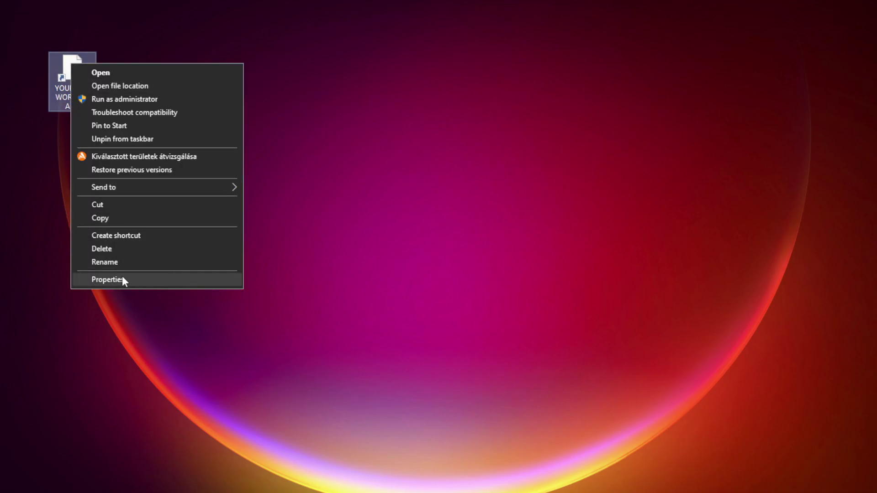
{"action": "left_click", "coordinate": [175, 279]}
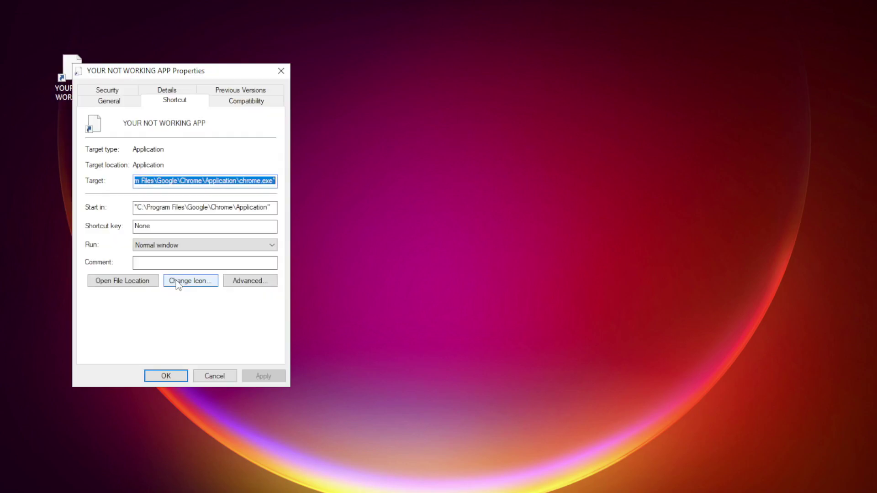
{"action": "left_click_drag", "start_coordinate": [196, 68], "coordinate": [441, 95]}
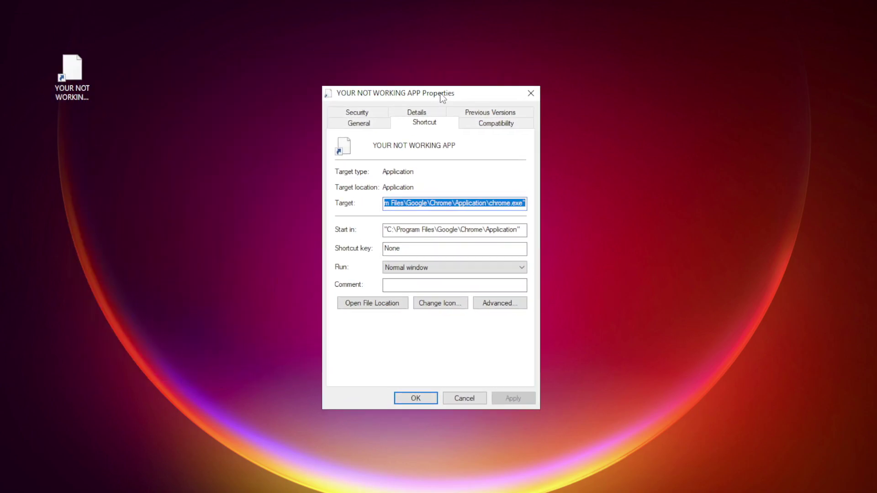
Step: Enable Windows 8 compatibility mode, disable fullscreen optimizations, run as administrator, then apply and close
{"action": "left_click", "coordinate": [514, 129]}
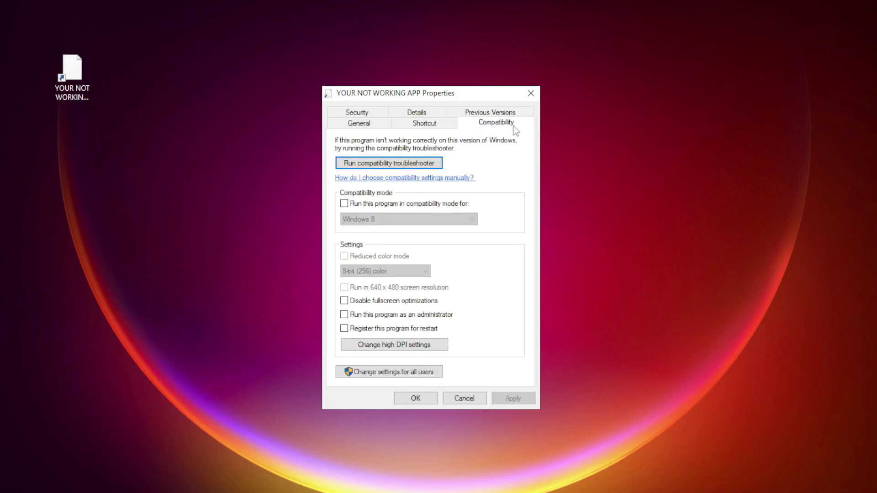
{"action": "left_click", "coordinate": [356, 204]}
{"action": "left_click", "coordinate": [390, 221]}
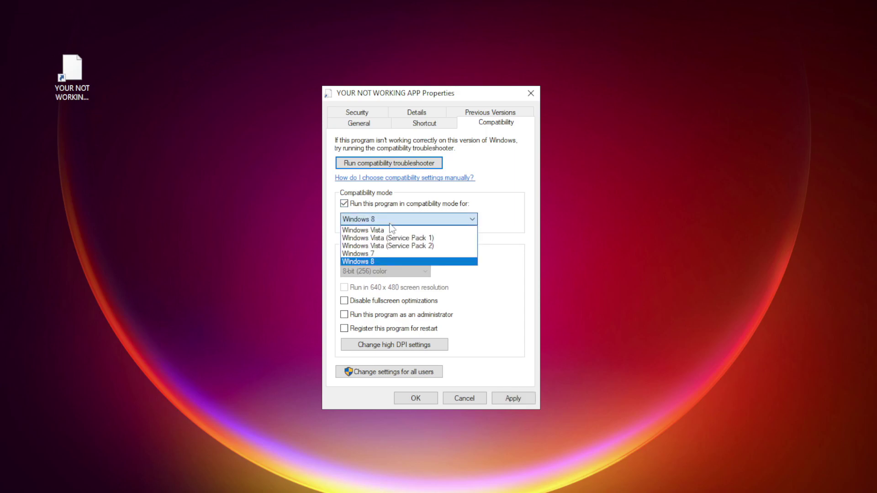
{"action": "left_click", "coordinate": [384, 262]}
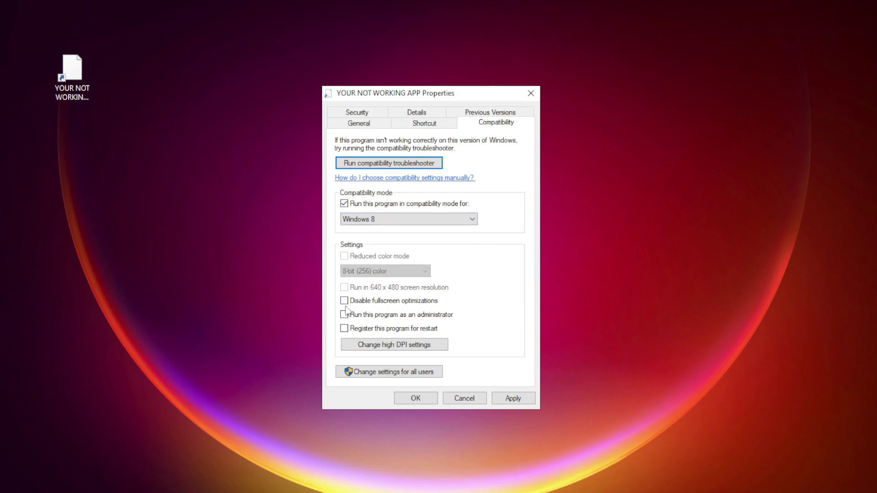
{"action": "left_click", "coordinate": [382, 304]}
{"action": "left_click", "coordinate": [372, 317]}
{"action": "left_click", "coordinate": [512, 398]}
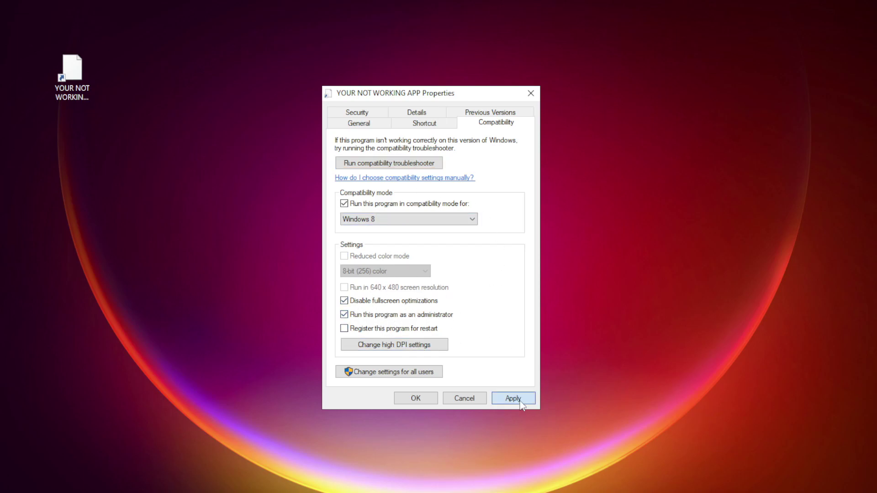
{"action": "left_click", "coordinate": [410, 399]}
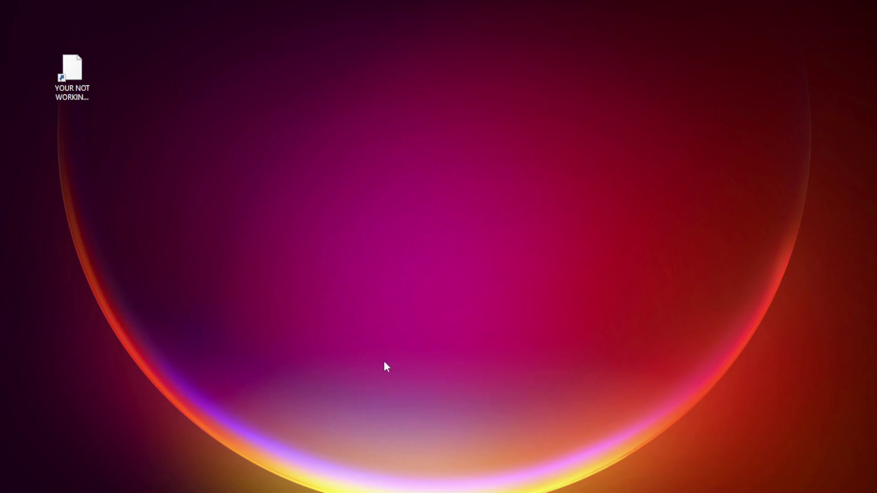
Step: Select the app shortcut, then open the Start button's Win+X quick-link menu
{"action": "left_click", "coordinate": [68, 76]}
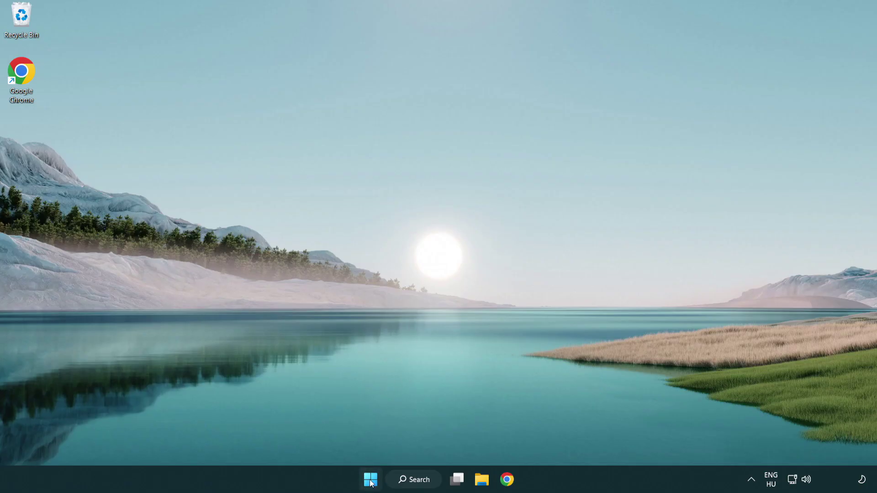
{"action": "right_click", "coordinate": [370, 480]}
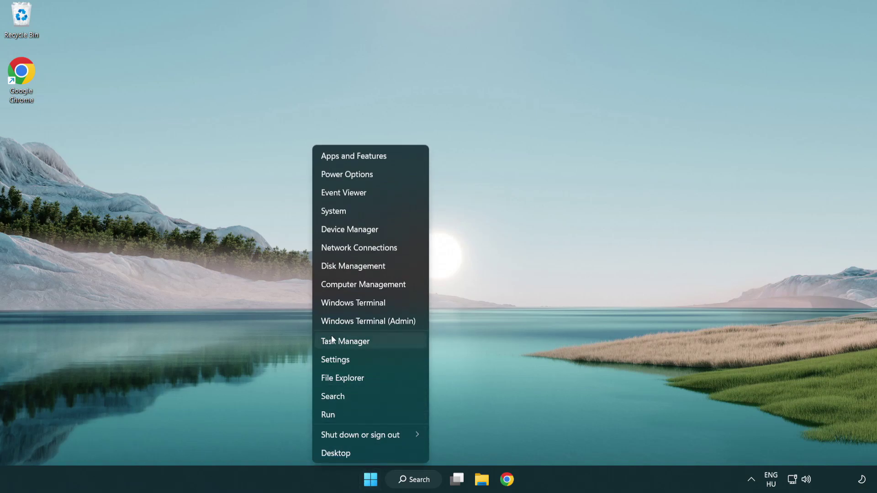
Step: Open Task Manager's Startup list and disable Terminal, Phone Link, Cortana and Windows Security notification
{"action": "left_click", "coordinate": [388, 345]}
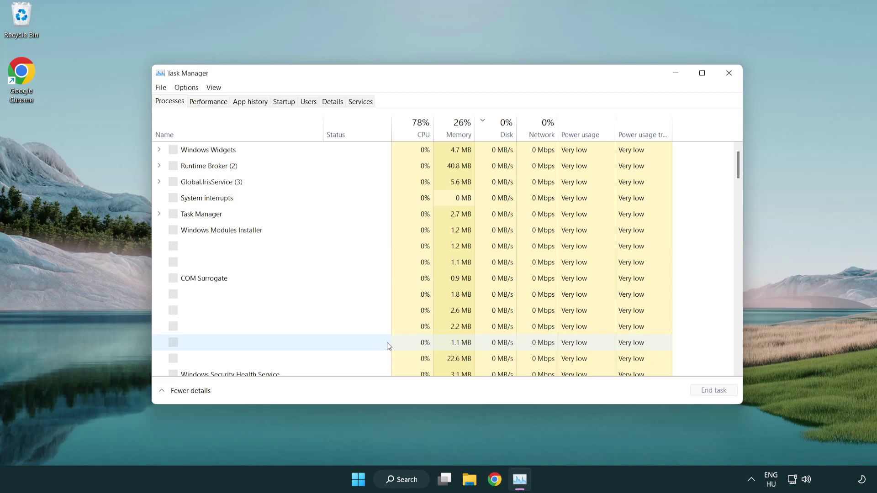
{"action": "left_click", "coordinate": [285, 103]}
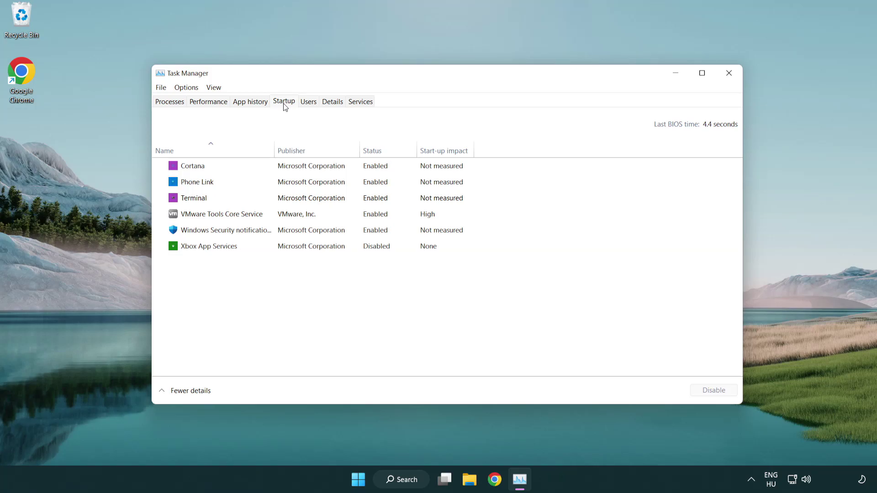
{"action": "left_click", "coordinate": [287, 199]}
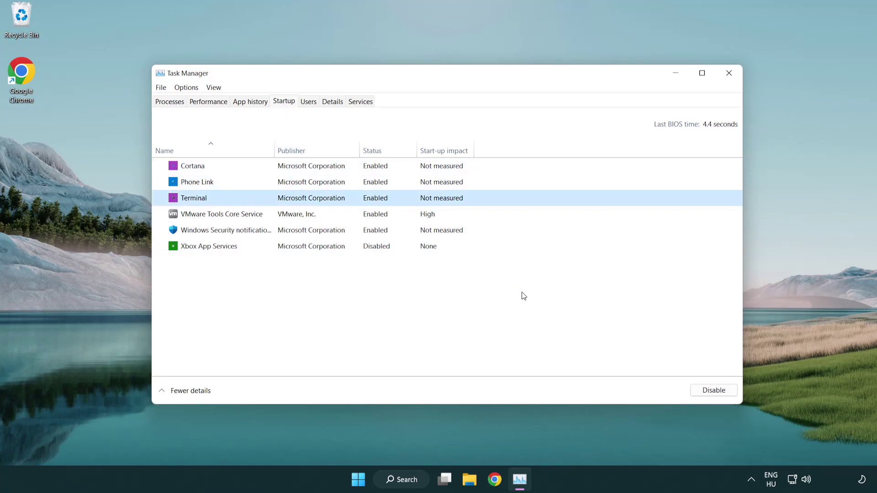
{"action": "left_click", "coordinate": [693, 390]}
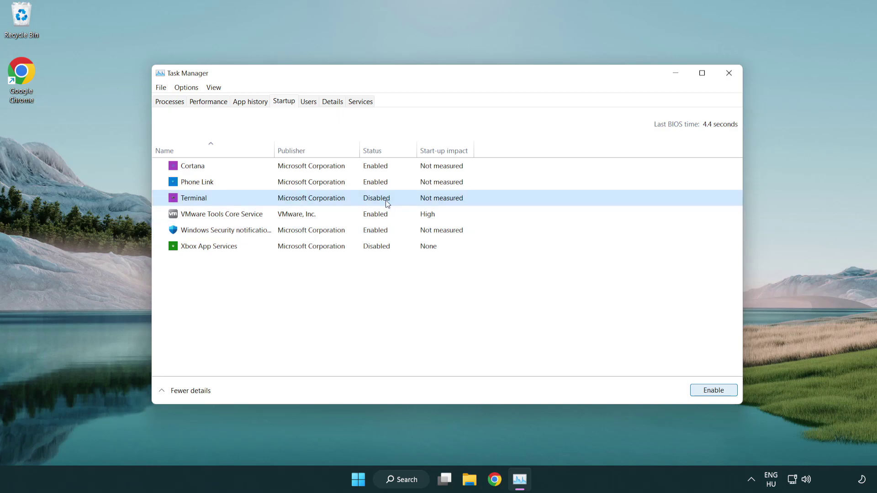
{"action": "left_click", "coordinate": [367, 185]}
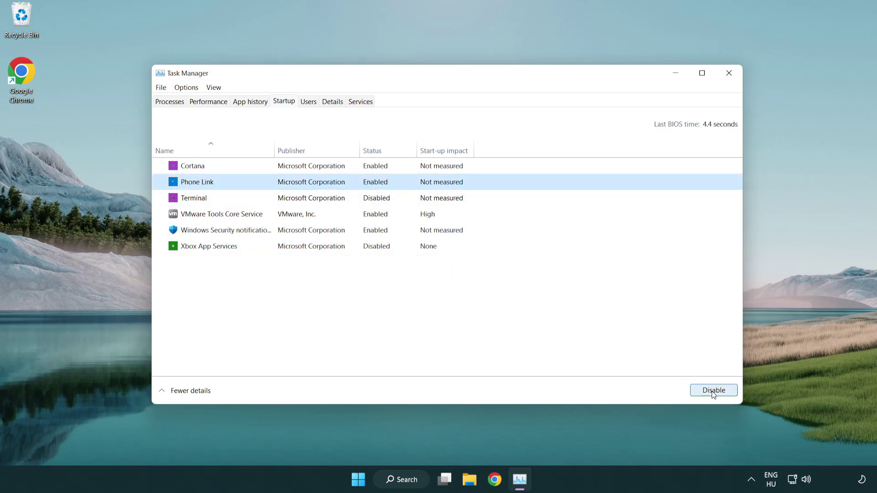
{"action": "left_click", "coordinate": [712, 392]}
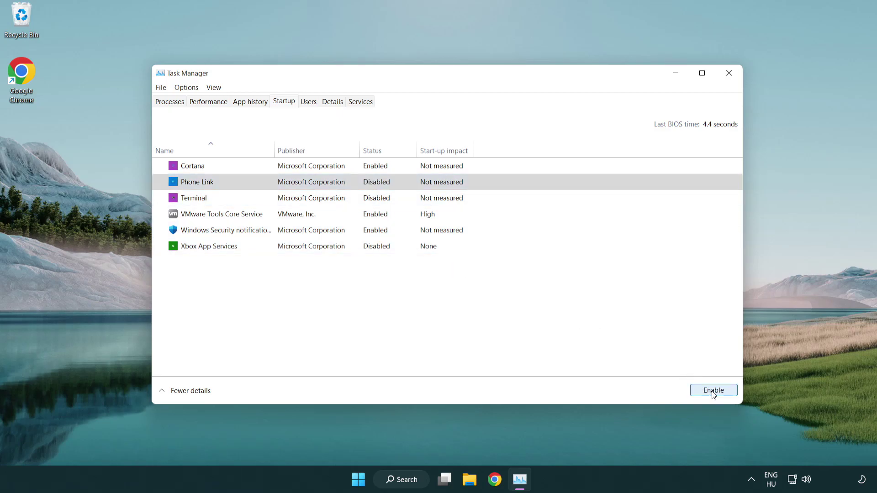
{"action": "left_click", "coordinate": [313, 172]}
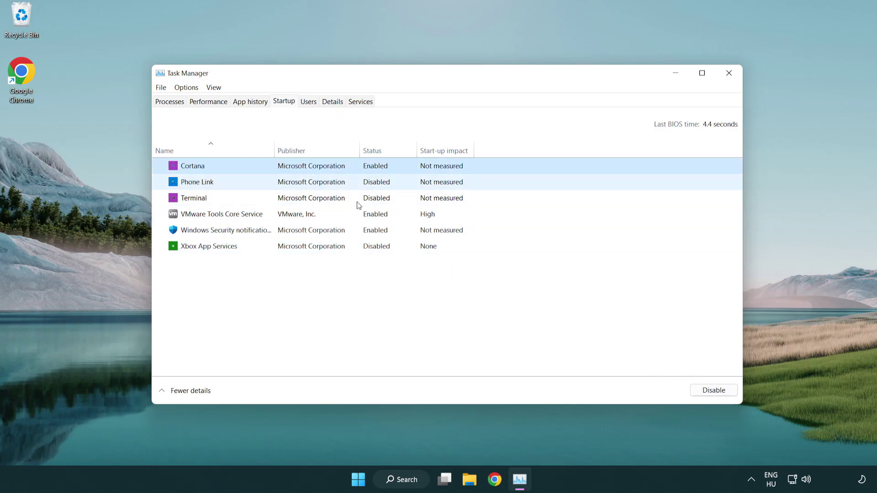
{"action": "left_click", "coordinate": [712, 392]}
{"action": "left_click", "coordinate": [417, 233]}
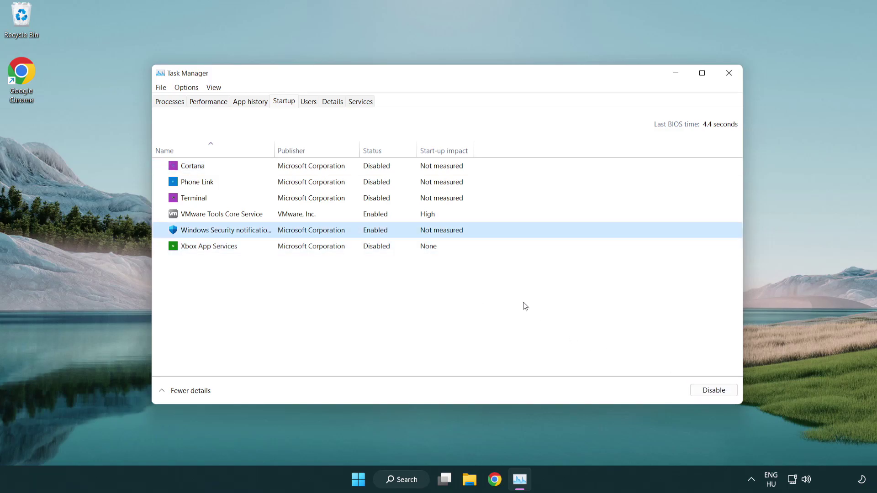
{"action": "left_click", "coordinate": [709, 392]}
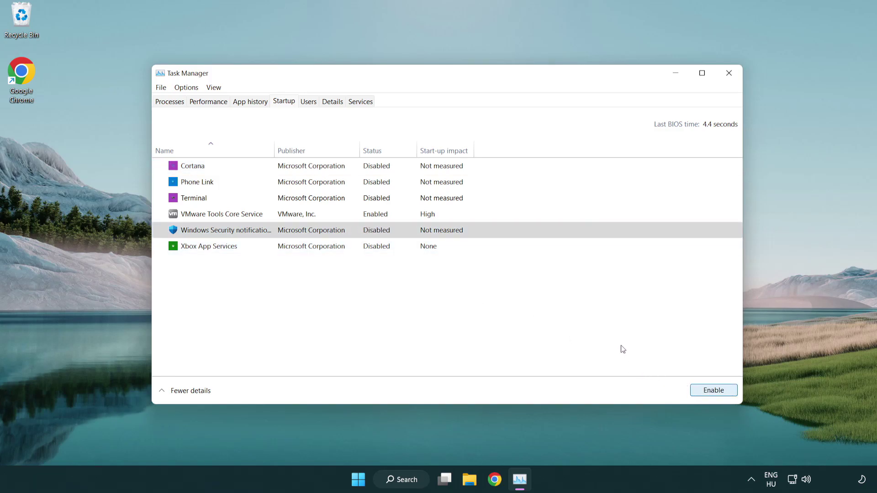
Step: Close Task Manager, return to Chrome, and download dxwebsetup.exe from the DirectX End-User Runtime page
{"action": "left_click", "coordinate": [729, 74]}
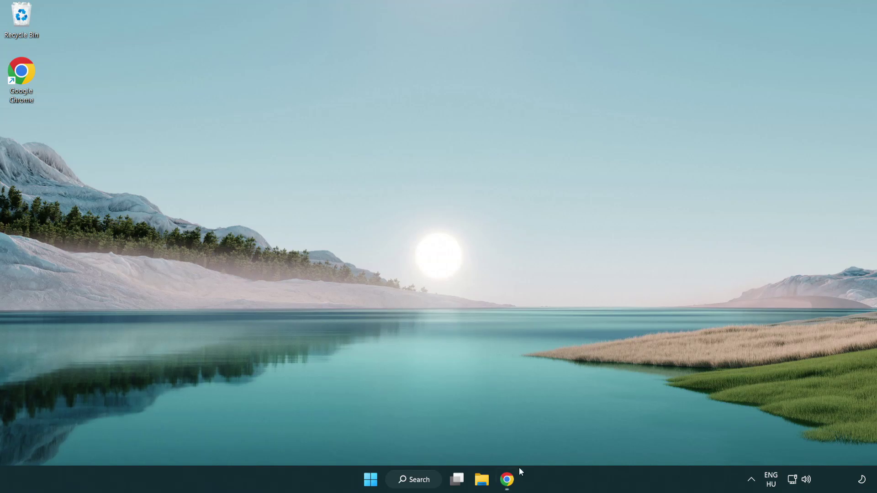
{"action": "left_click", "coordinate": [507, 480]}
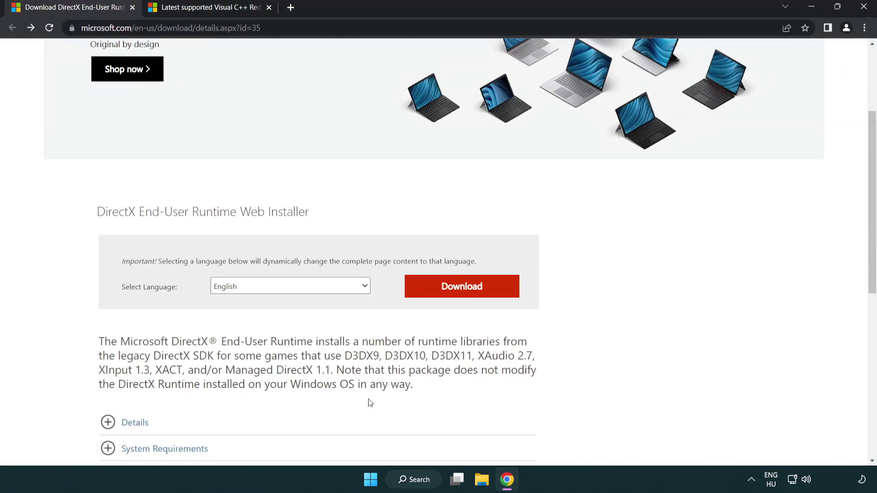
{"action": "scroll", "coordinate": [289, 238], "scroll_direction": "up", "scroll_amount": 3}
{"action": "left_click", "coordinate": [388, 34]}
{"action": "left_click", "coordinate": [388, 34]}
{"action": "left_click", "coordinate": [840, 200]}
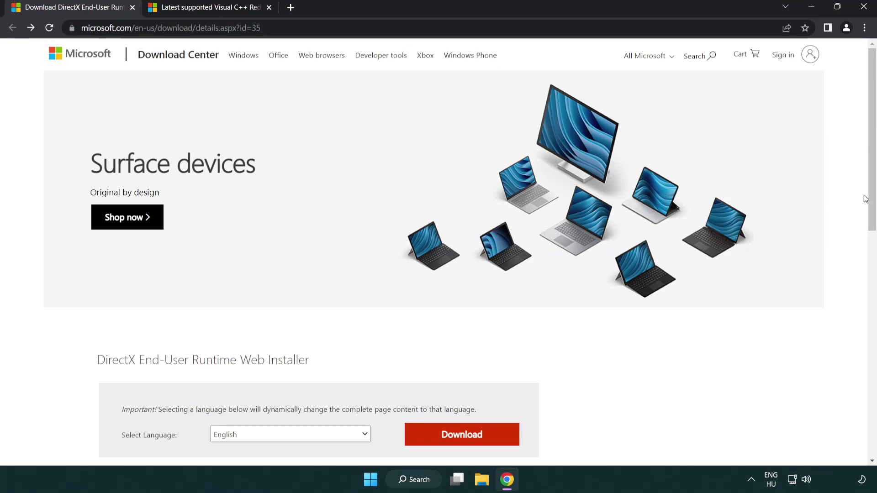
{"action": "left_click_drag", "start_coordinate": [866, 199], "coordinate": [867, 254]}
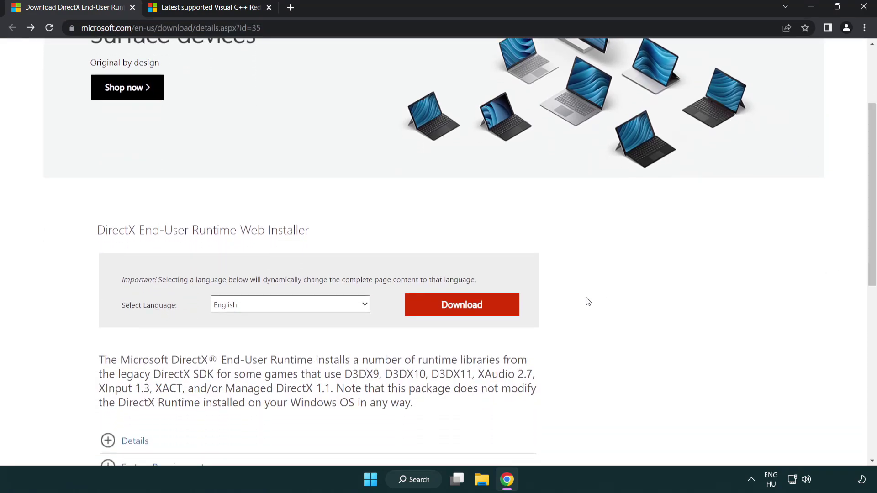
{"action": "left_click", "coordinate": [465, 314]}
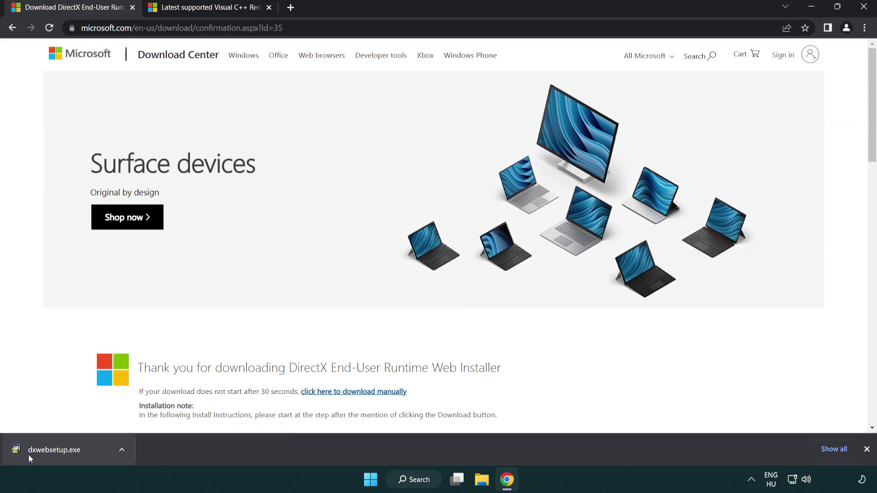
Step: Run dxwebsetup.exe, accept the licence, skip the Bing Bar offer and finish DirectX setup
{"action": "left_click", "coordinate": [57, 451]}
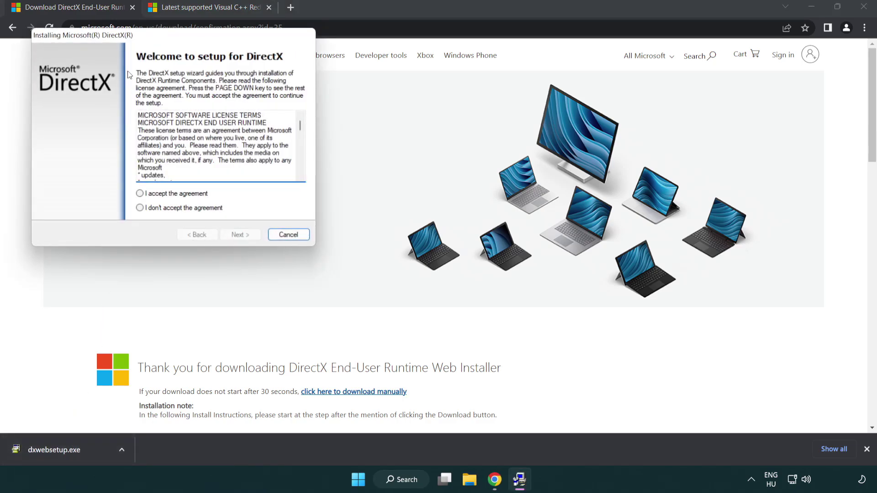
{"action": "left_click_drag", "start_coordinate": [133, 42], "coordinate": [386, 138]}
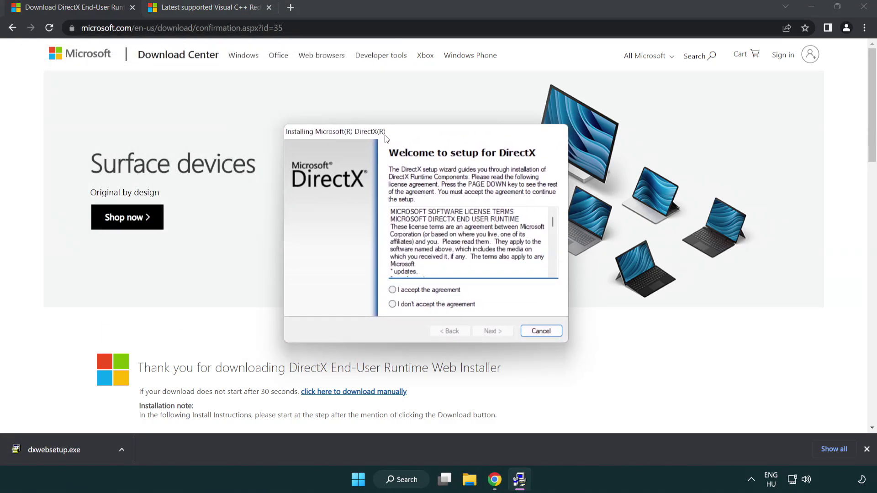
{"action": "left_click_drag", "start_coordinate": [555, 225], "coordinate": [515, 295]}
{"action": "left_click", "coordinate": [392, 290]}
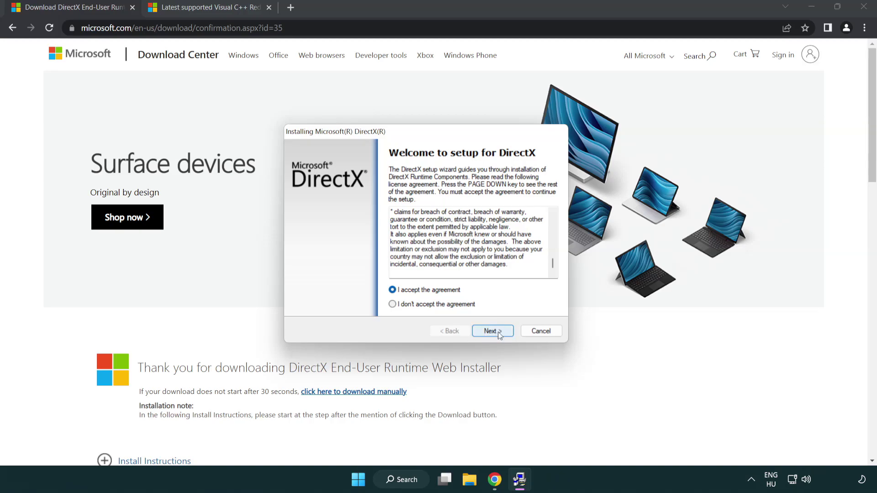
{"action": "left_click", "coordinate": [494, 332]}
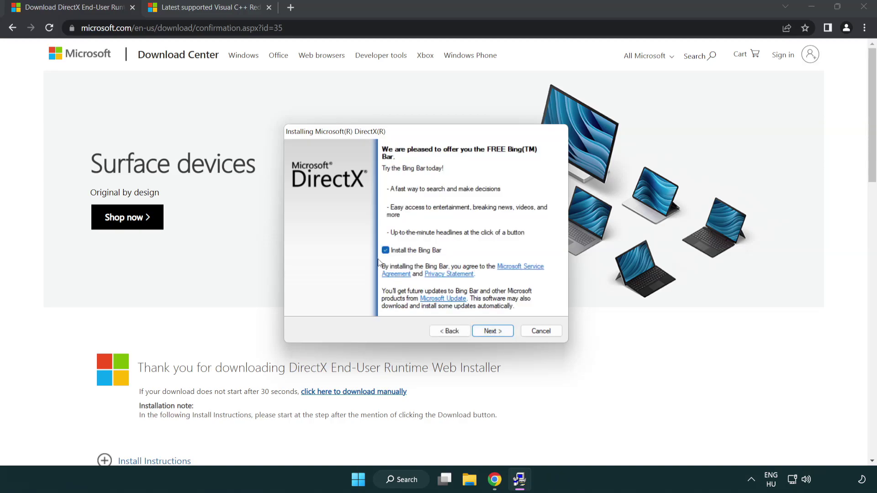
{"action": "left_click", "coordinate": [493, 332]}
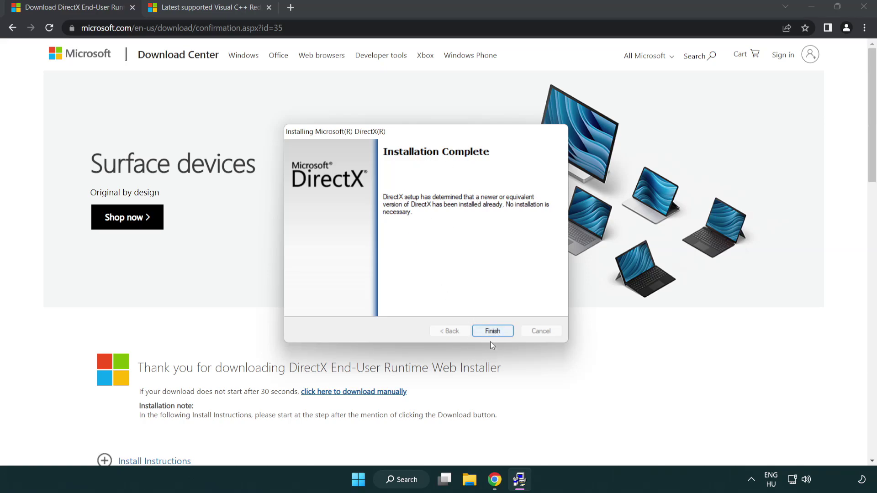
{"action": "left_click", "coordinate": [492, 328]}
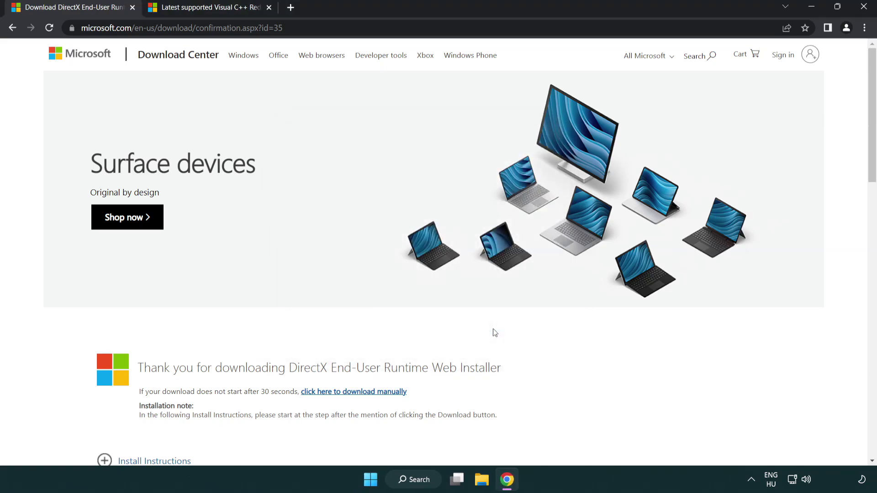
Step: Close the DirectX tab and scroll to the Visual C++ Redistributable download table
{"action": "left_click", "coordinate": [133, 8]}
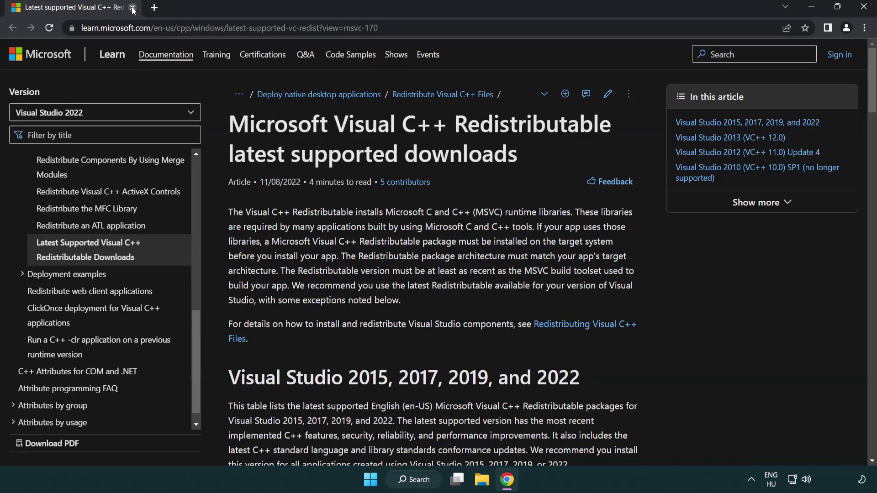
{"action": "left_click", "coordinate": [406, 28]}
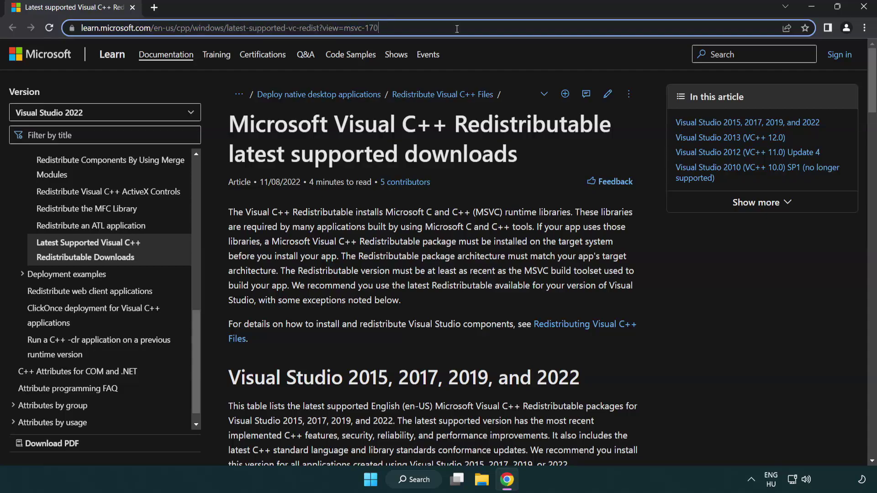
{"action": "left_click", "coordinate": [450, 142]}
{"action": "scroll", "coordinate": [451, 146], "scroll_direction": "down", "scroll_amount": 5}
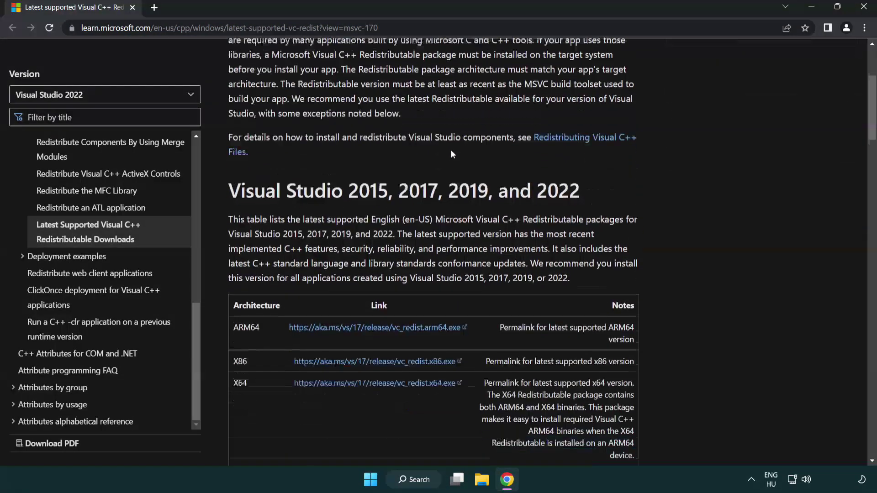
{"action": "scroll", "coordinate": [451, 150], "scroll_direction": "down", "scroll_amount": 1}
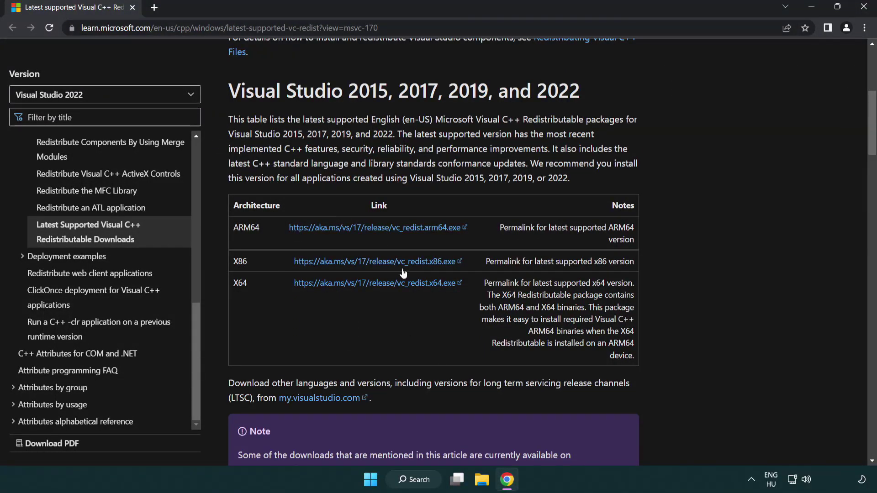
Step: Download the ARM64, X86 and X64 redistributables and start VC_redist.arm64.exe
{"action": "left_click", "coordinate": [353, 233]}
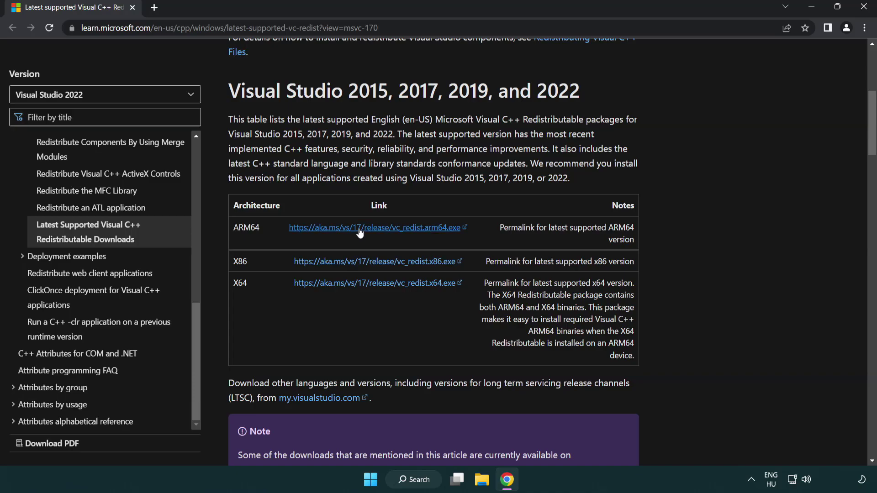
{"action": "left_click", "coordinate": [364, 268]}
{"action": "left_click", "coordinate": [366, 287]}
{"action": "left_click", "coordinate": [336, 456]}
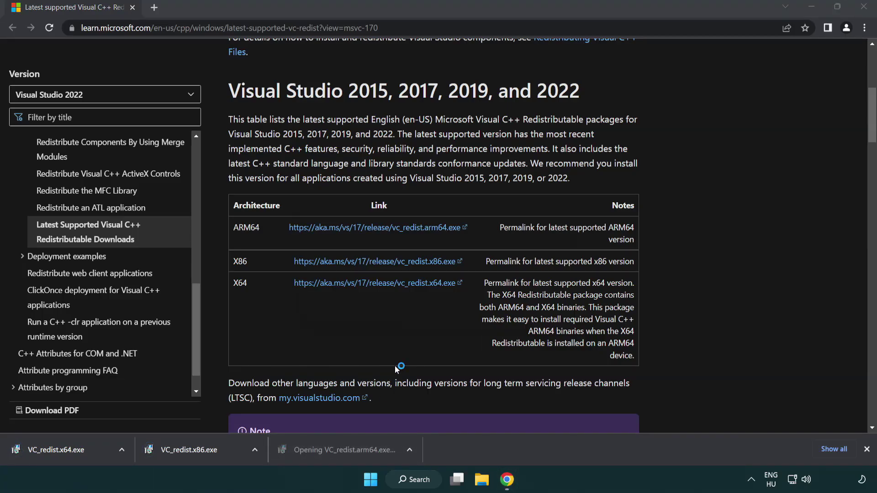
Step: Accept the licence and try installing the ARM64 redistributable, dismissing its failed setup
{"action": "left_click_drag", "start_coordinate": [563, 224], "coordinate": [570, 265]}
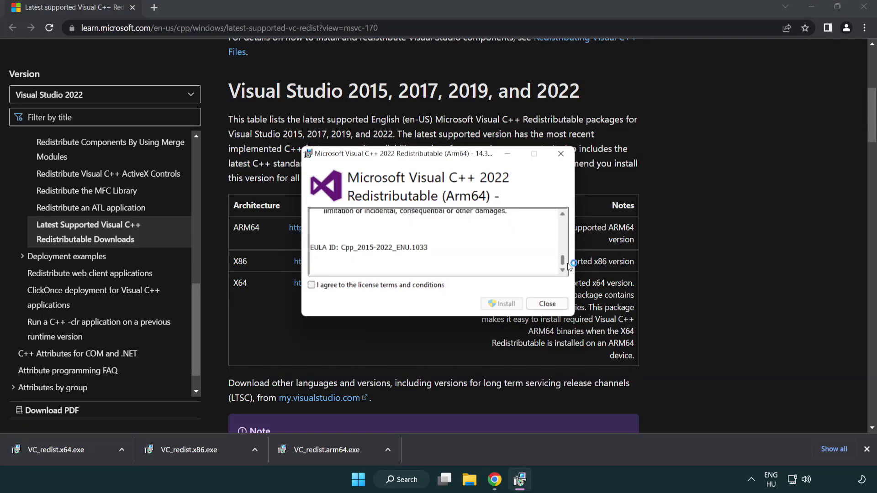
{"action": "left_click", "coordinate": [312, 286]}
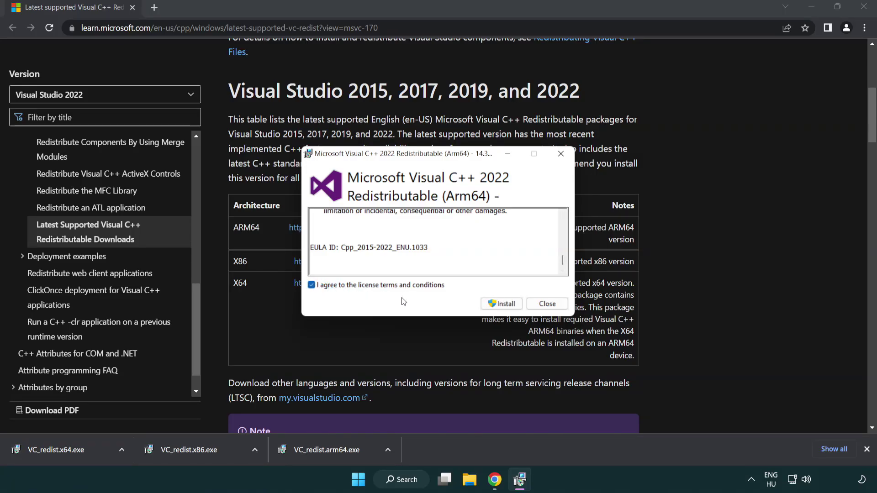
{"action": "left_click", "coordinate": [488, 303]}
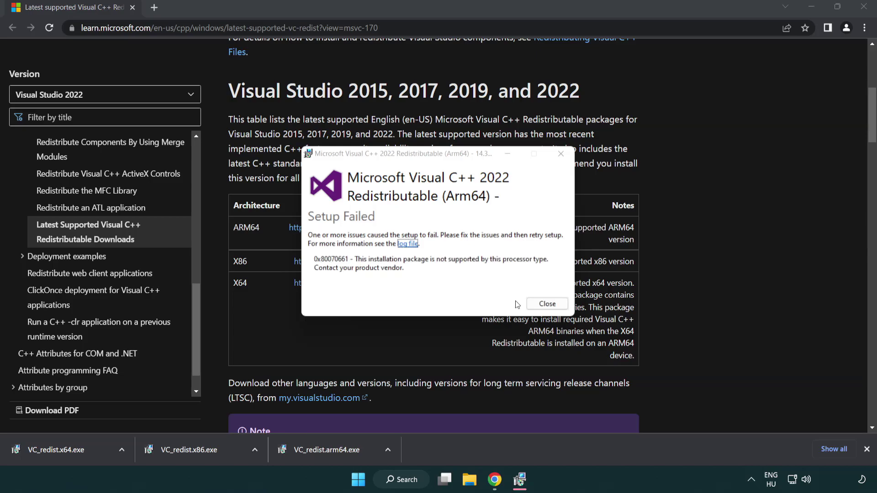
{"action": "left_click", "coordinate": [547, 304]}
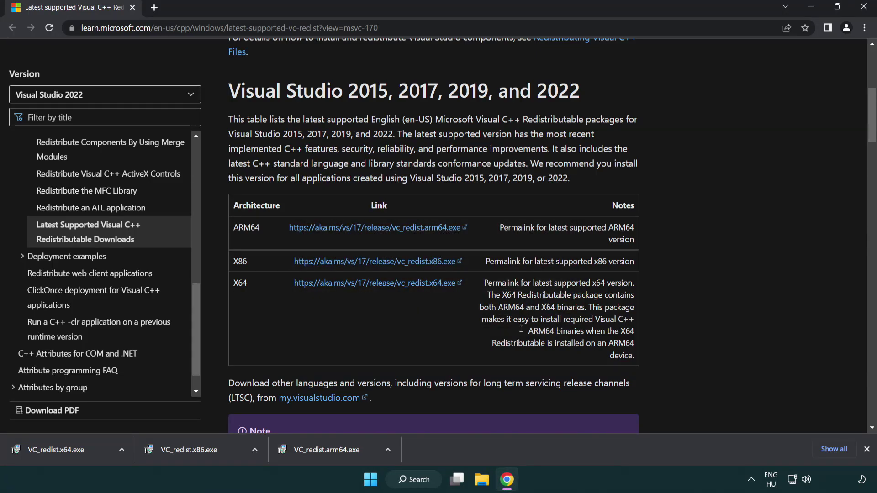
Step: Install the X86 and X64 redistributables, declining the restart
{"action": "left_click", "coordinate": [196, 455]}
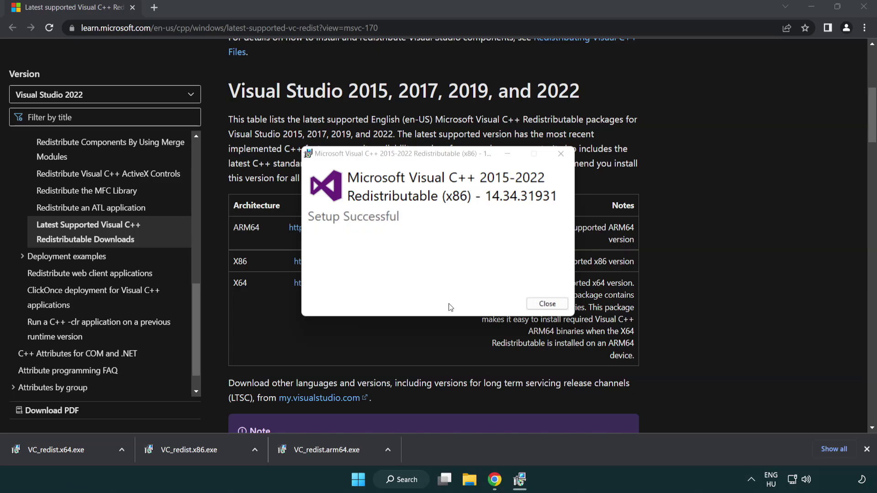
{"action": "left_click", "coordinate": [547, 303]}
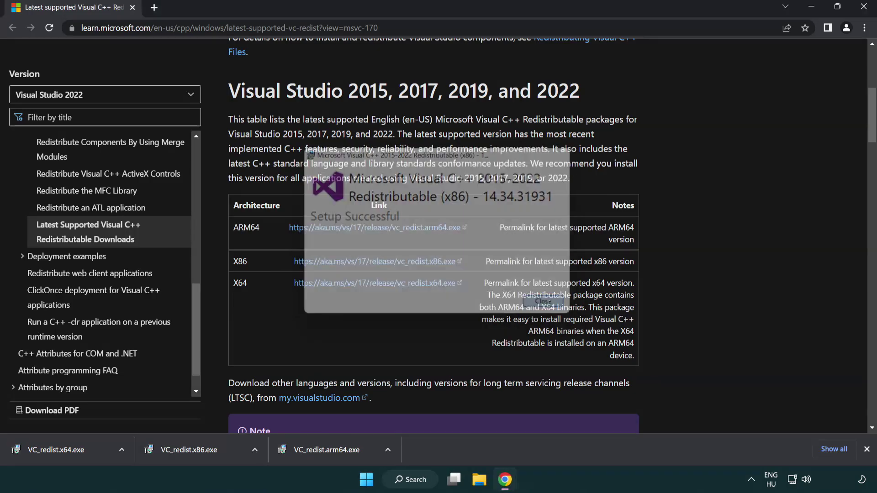
{"action": "left_click", "coordinate": [66, 448]}
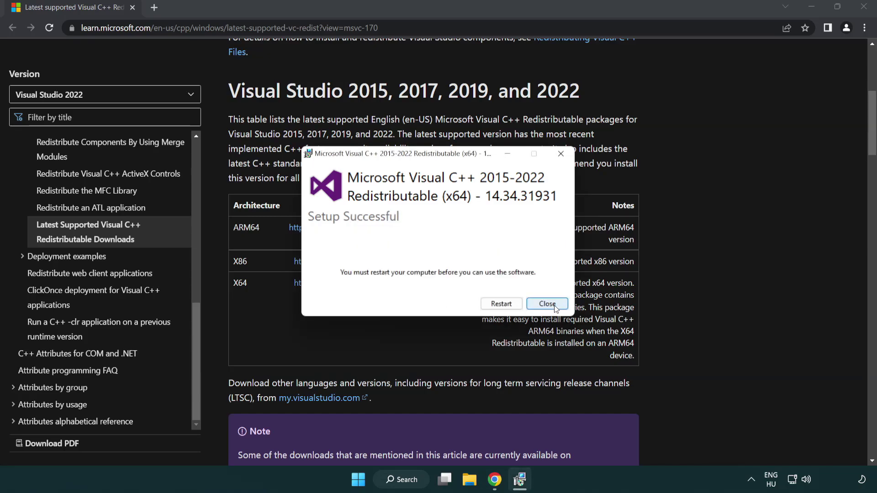
{"action": "left_click", "coordinate": [555, 307]}
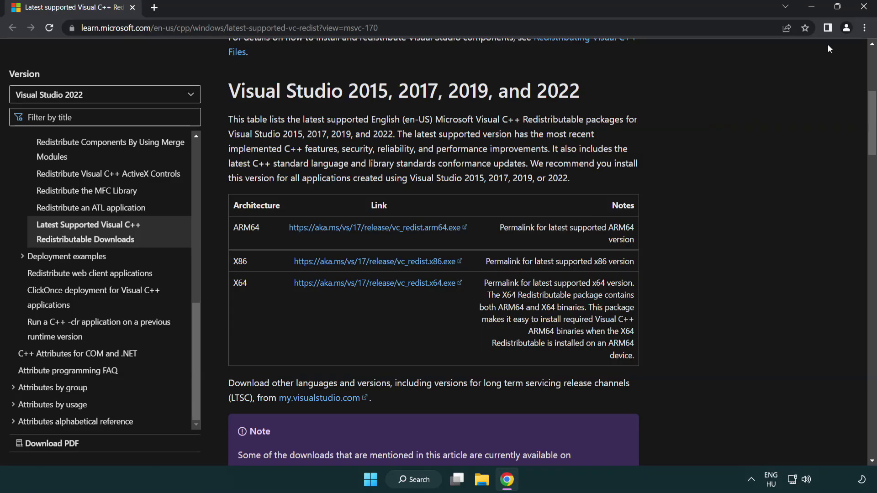
Step: Close Chrome, search for 'cmd' and bring up Command Prompt's context menu
{"action": "left_click", "coordinate": [863, 8]}
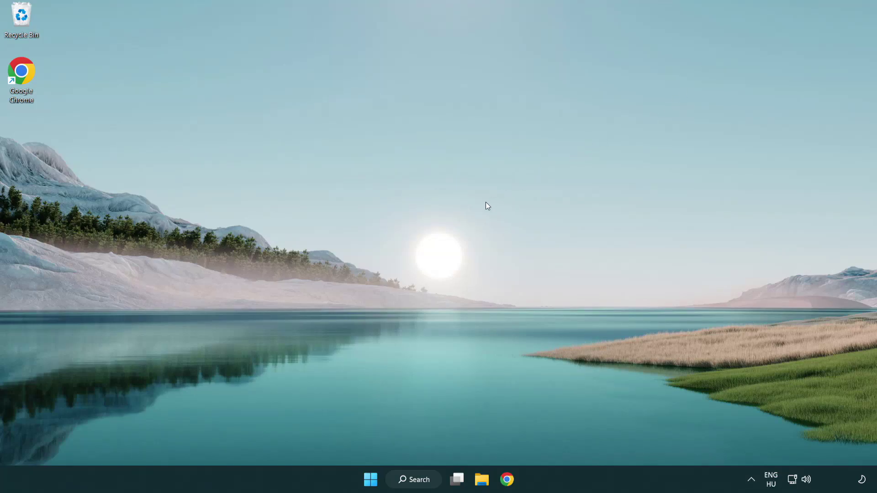
{"action": "left_click", "coordinate": [408, 479]}
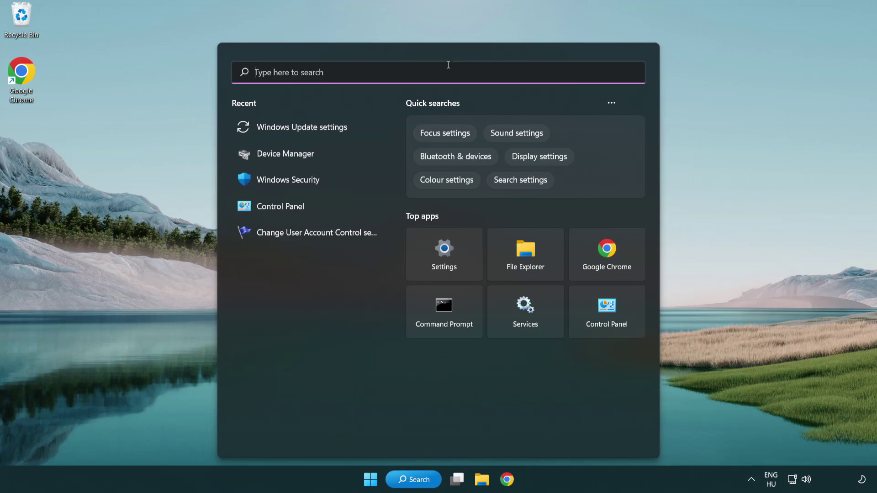
{"action": "type", "text": "cmd"}
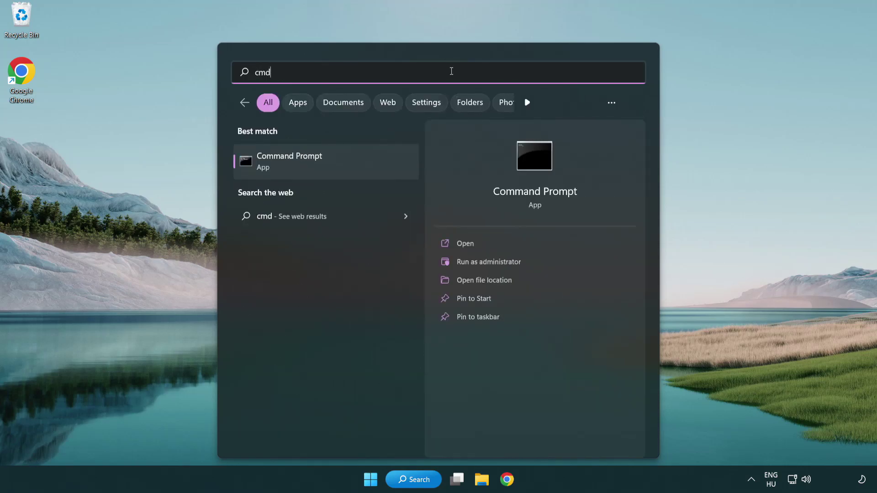
{"action": "right_click", "coordinate": [336, 163]}
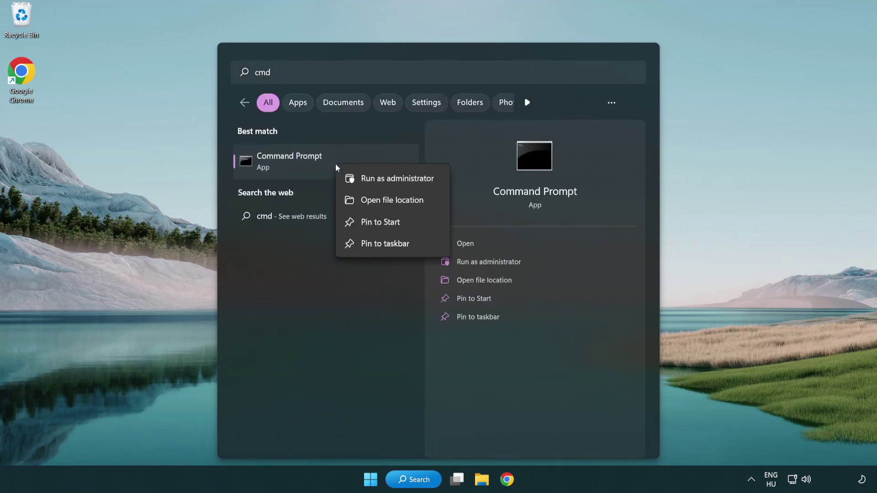
Step: Launch Command Prompt as administrator and run sfc /scannow
{"action": "left_click", "coordinate": [395, 182]}
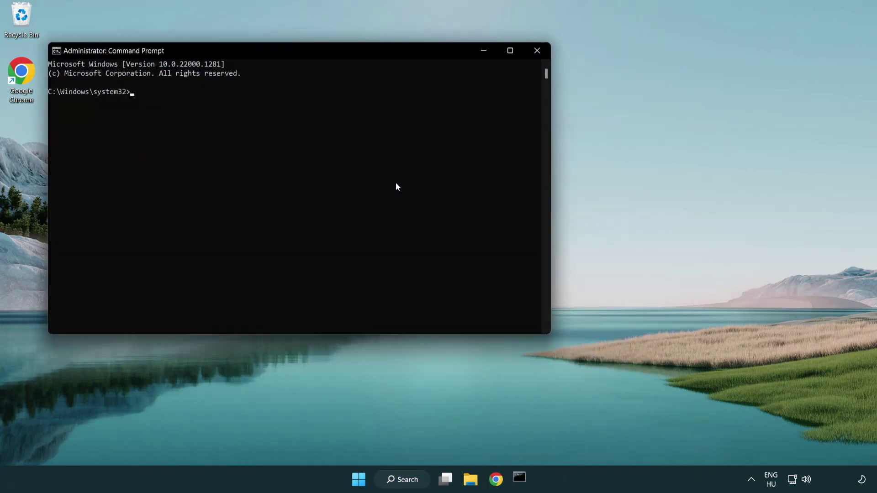
{"action": "left_click_drag", "start_coordinate": [312, 52], "coordinate": [442, 90]}
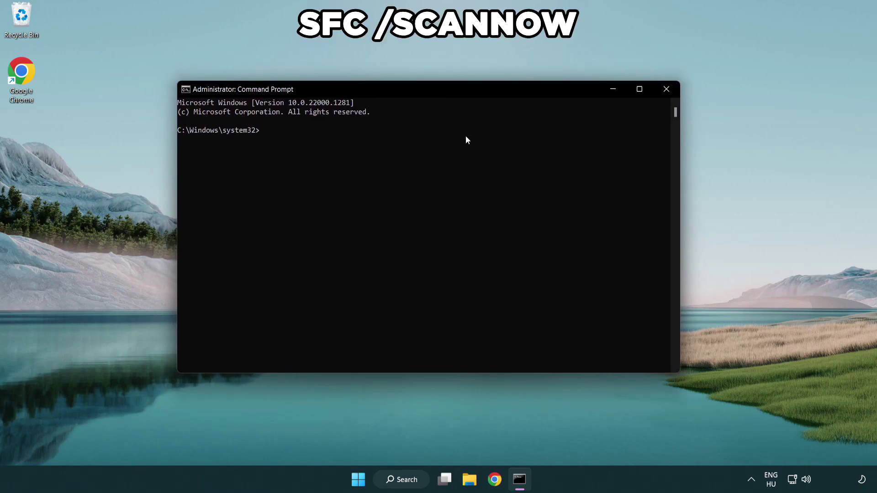
{"action": "type", "text": "sfc /scannow"}
{"action": "key", "text": "Return"}
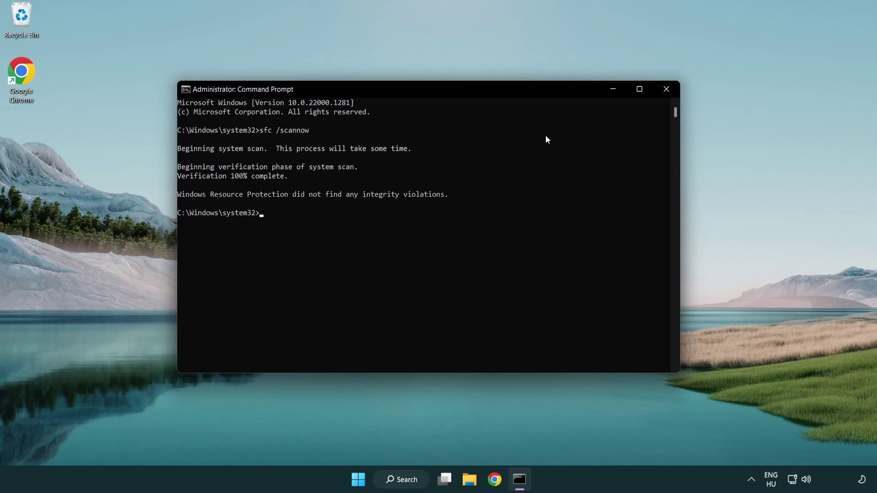
Step: Close Command Prompt, search for 'security' and launch Windows Security
{"action": "left_click", "coordinate": [670, 93]}
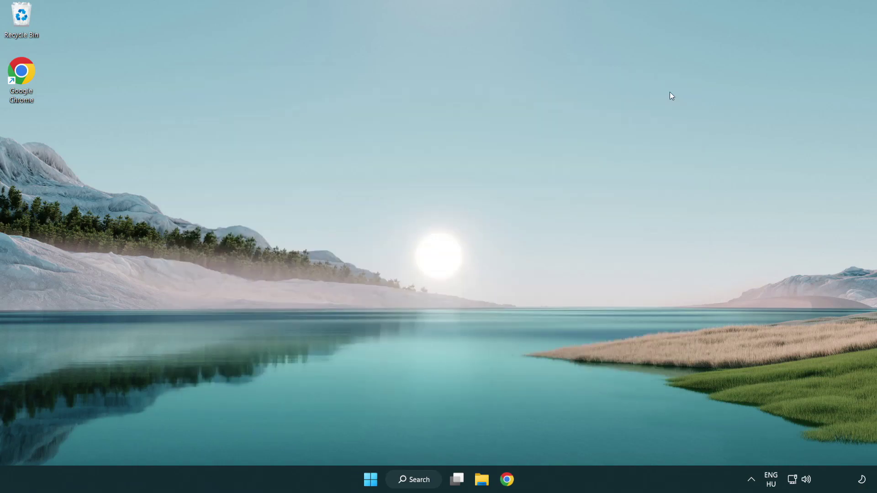
{"action": "left_click", "coordinate": [371, 480]}
{"action": "left_click", "coordinate": [581, 439]}
{"action": "left_click", "coordinate": [419, 483]}
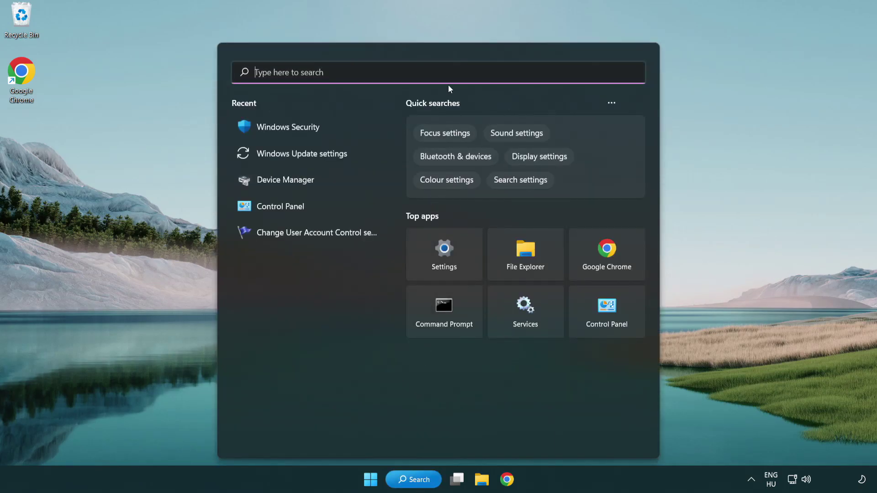
{"action": "type", "text": "securi"}
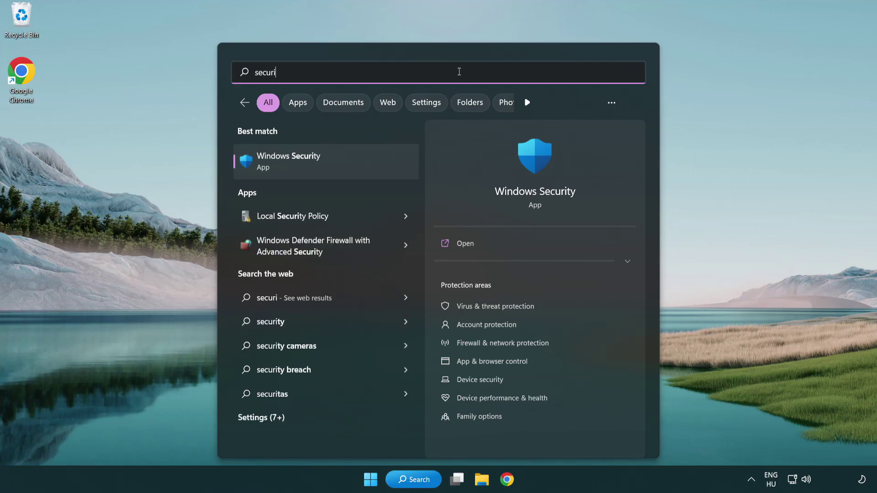
{"action": "type", "text": "ty"}
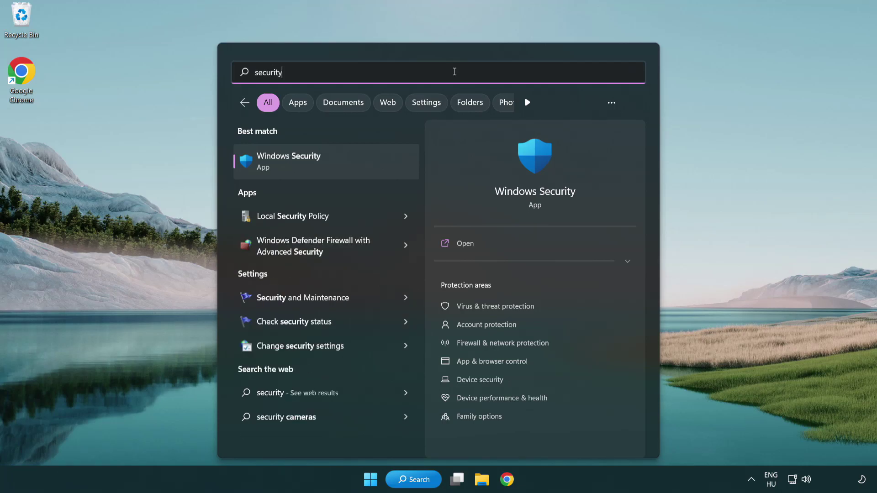
{"action": "left_click", "coordinate": [360, 170]}
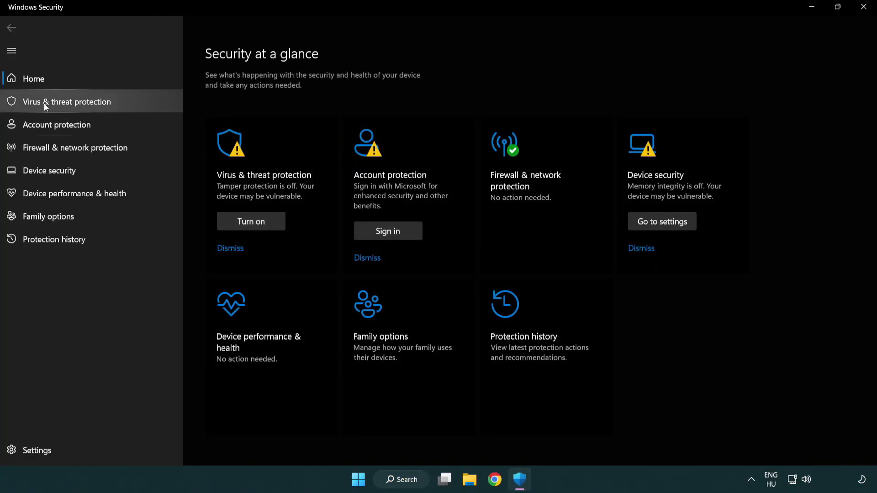
Step: Go to Virus & threat protection settings and open Add or remove exclusions
{"action": "left_click", "coordinate": [132, 102]}
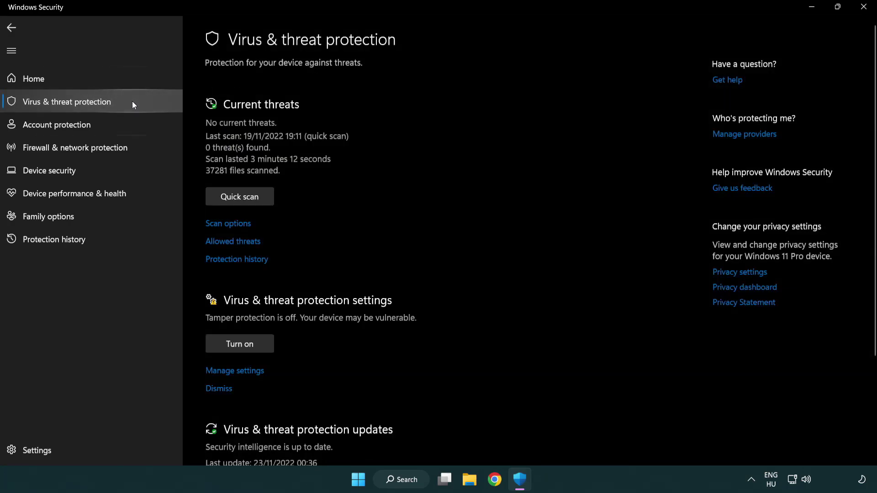
{"action": "scroll", "coordinate": [256, 219], "scroll_direction": "down", "scroll_amount": 1}
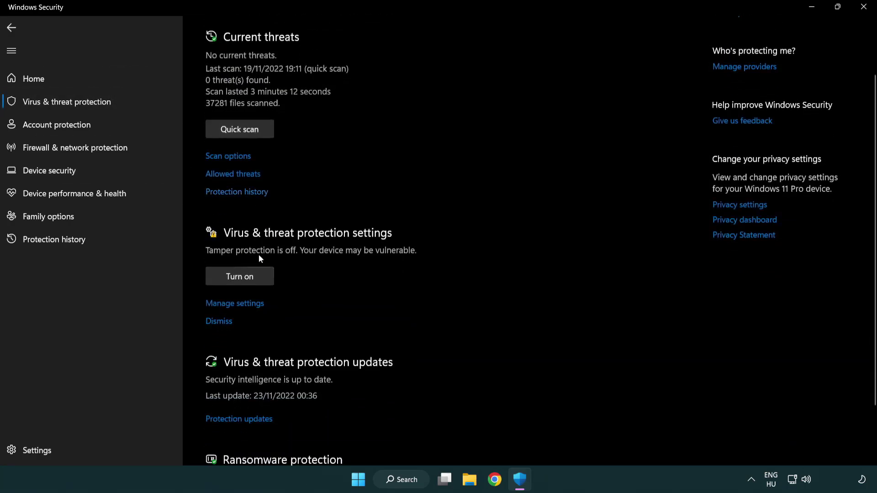
{"action": "left_click", "coordinate": [233, 304]}
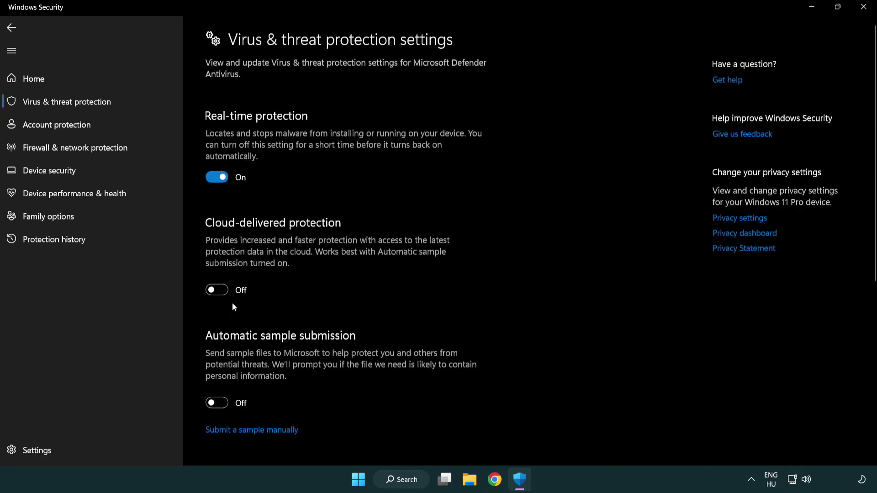
{"action": "scroll", "coordinate": [233, 303], "scroll_direction": "down", "scroll_amount": 5}
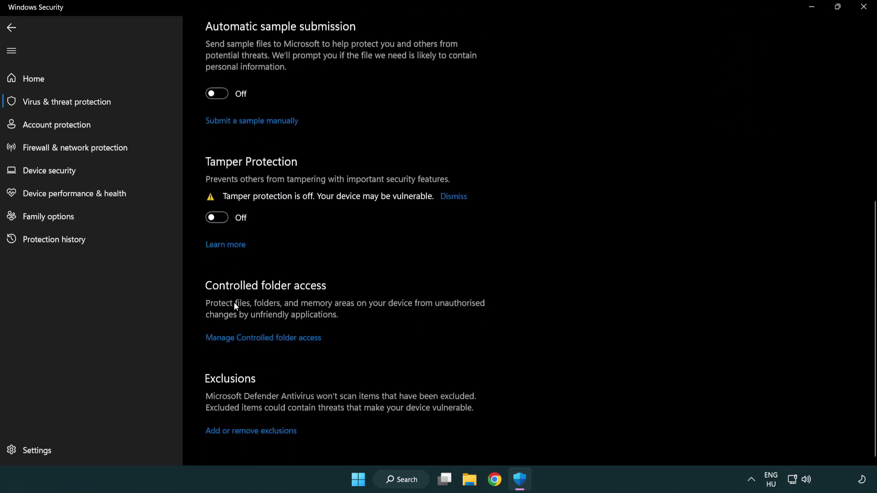
{"action": "left_click", "coordinate": [255, 435]}
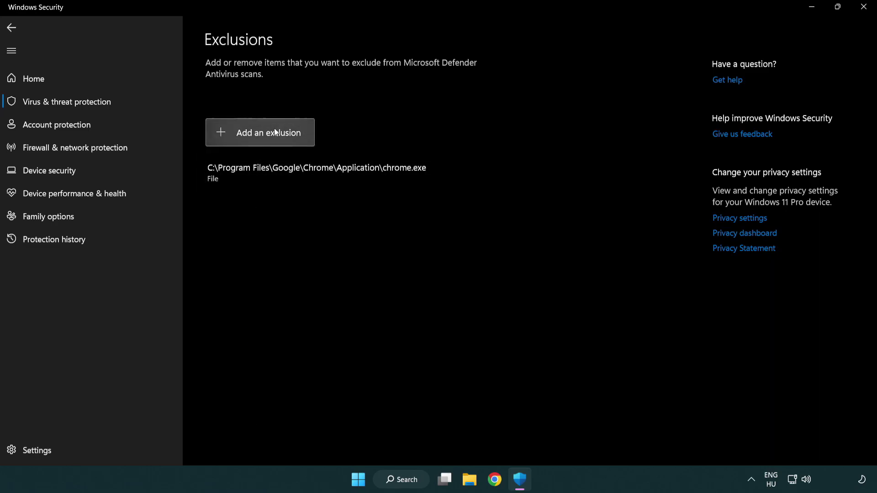
Step: Start a File exclusion and browse to C:\Program Files (x86)\NOT WORKING APP
{"action": "left_click", "coordinate": [263, 138]}
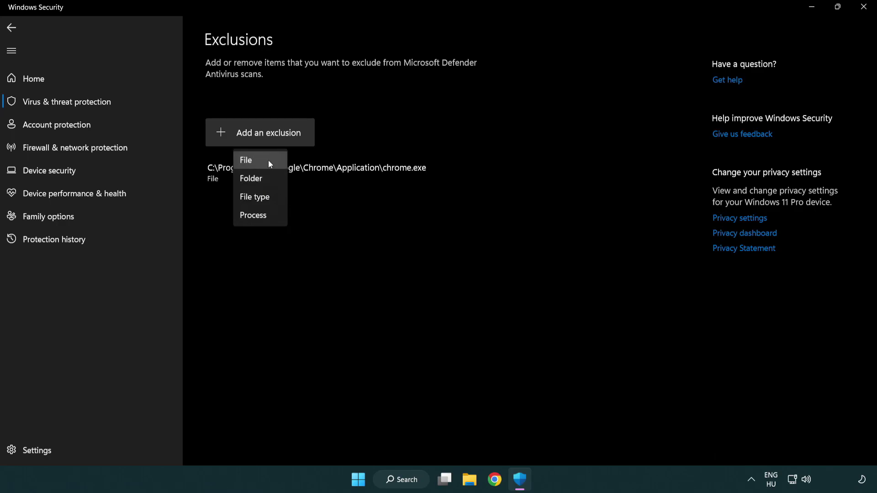
{"action": "left_click", "coordinate": [264, 163]}
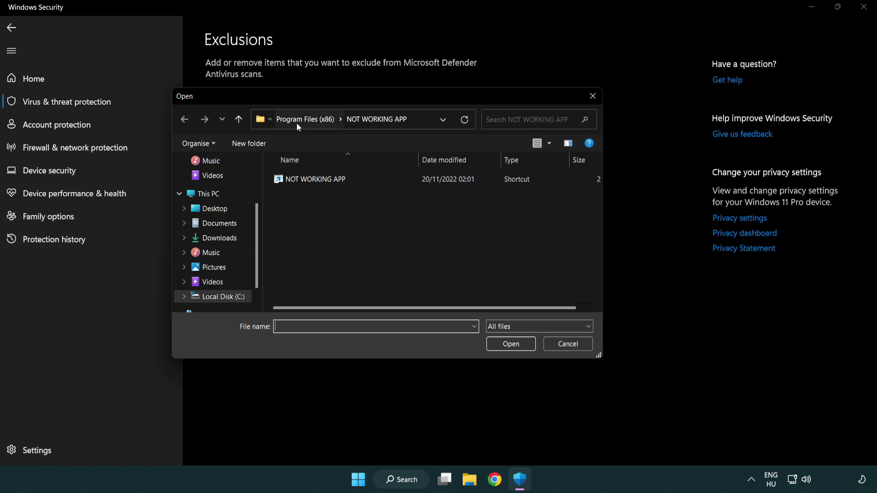
{"action": "left_click", "coordinate": [297, 122]}
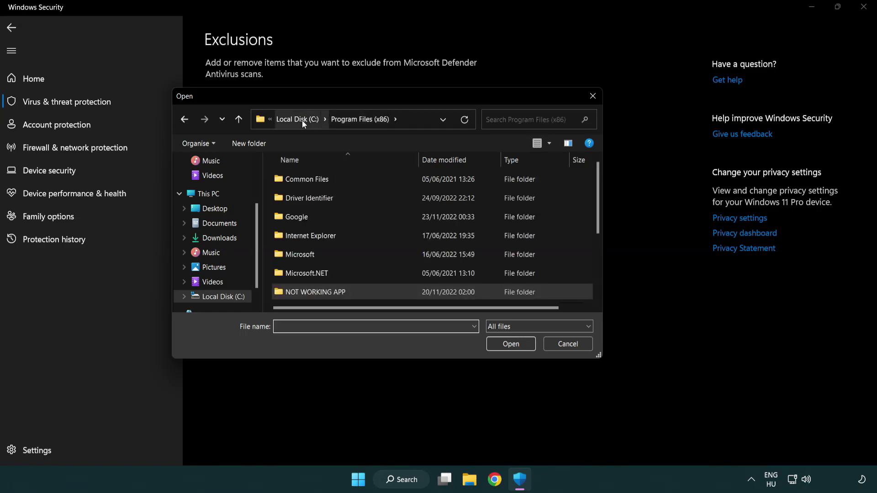
{"action": "left_click", "coordinate": [302, 120]}
{"action": "left_click", "coordinate": [297, 122]}
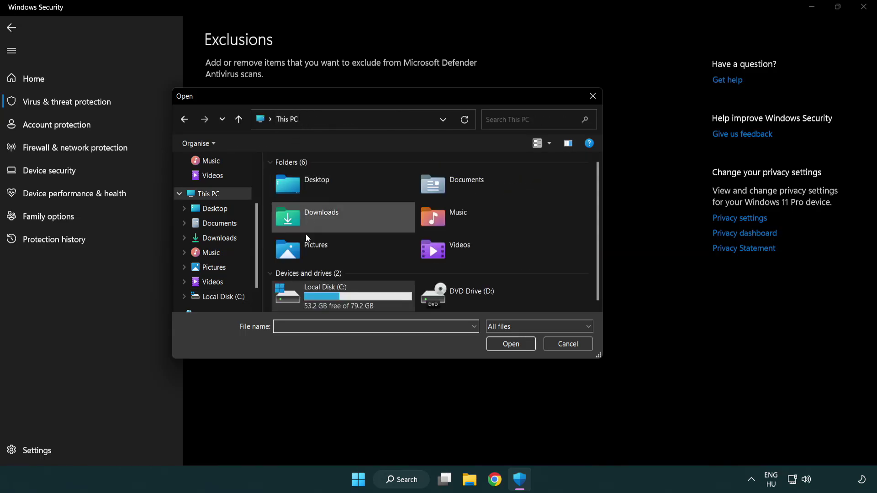
{"action": "double_click", "coordinate": [320, 301]}
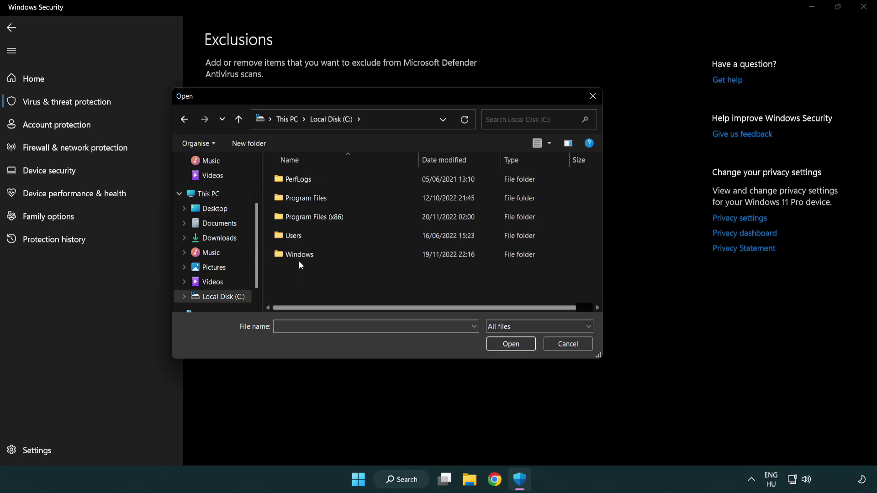
{"action": "double_click", "coordinate": [322, 218]}
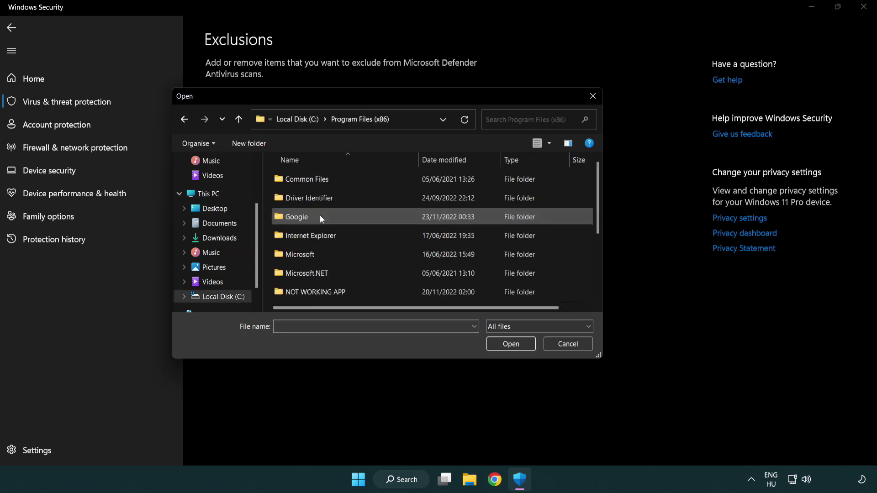
{"action": "double_click", "coordinate": [327, 294]}
Step: Choose the NOT WORKING APP shortcut as the exclusion and close Windows Security
{"action": "left_click", "coordinate": [311, 180]}
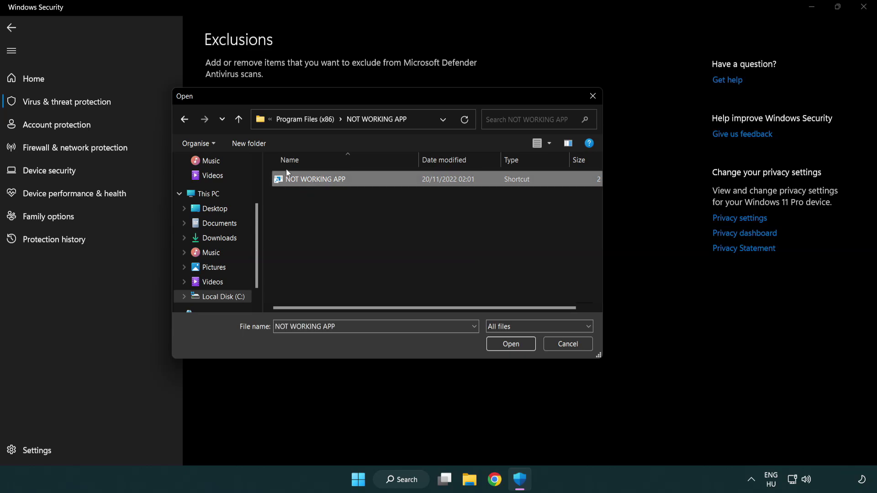
{"action": "left_click", "coordinate": [511, 348]}
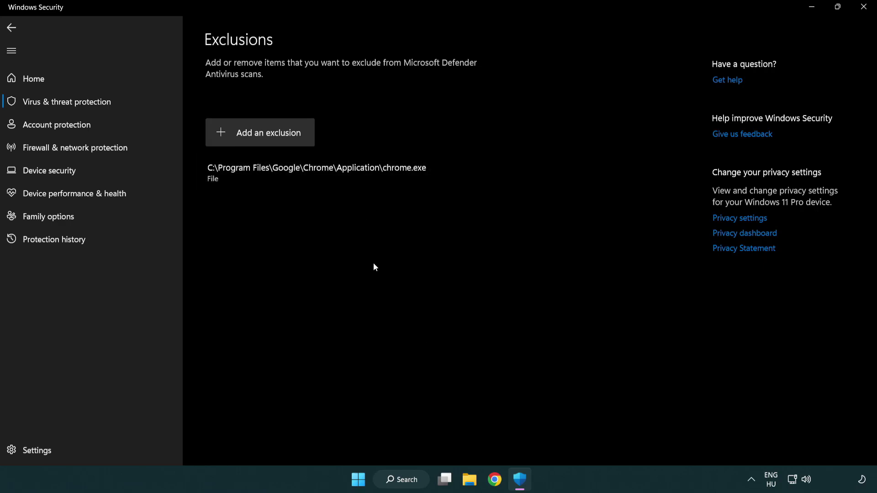
{"action": "left_click", "coordinate": [864, 7]}
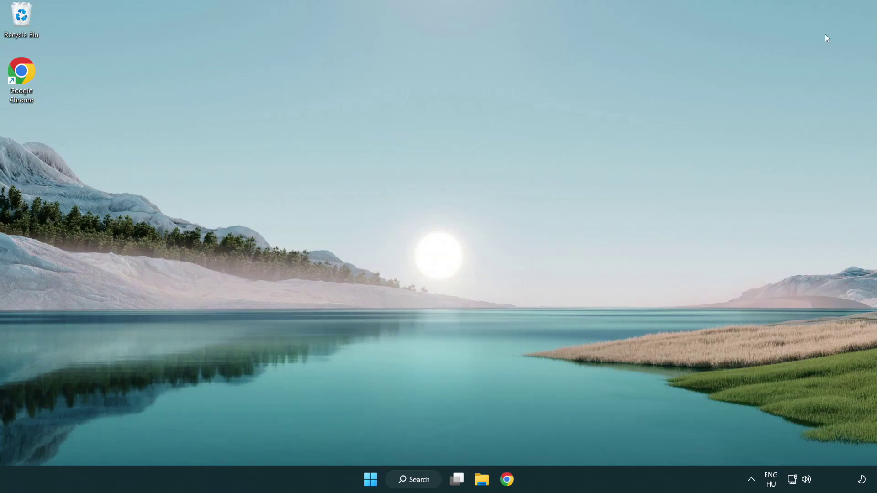
Step: Bring up the Start menu's power options to restart the PC
{"action": "left_click", "coordinate": [370, 481]}
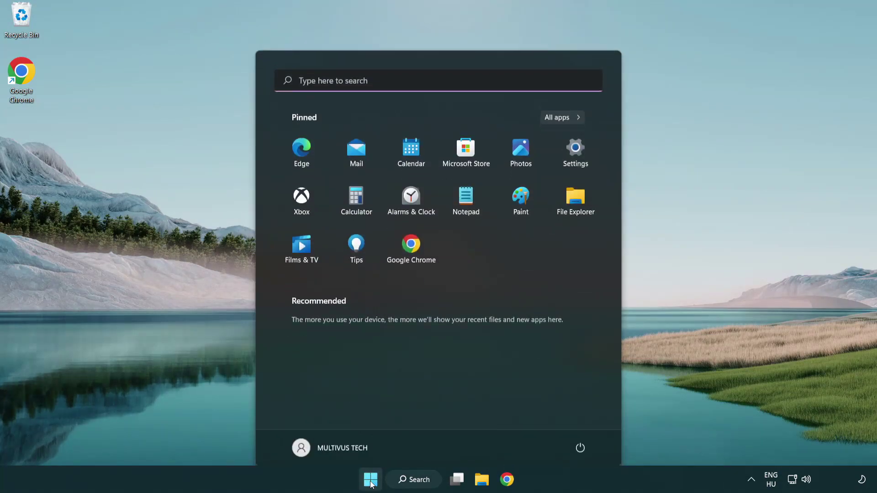
{"action": "left_click", "coordinate": [581, 440]}
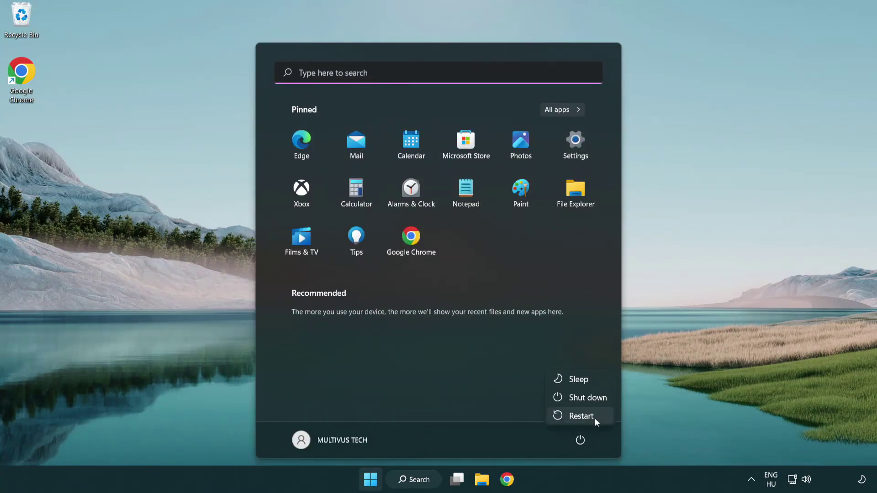